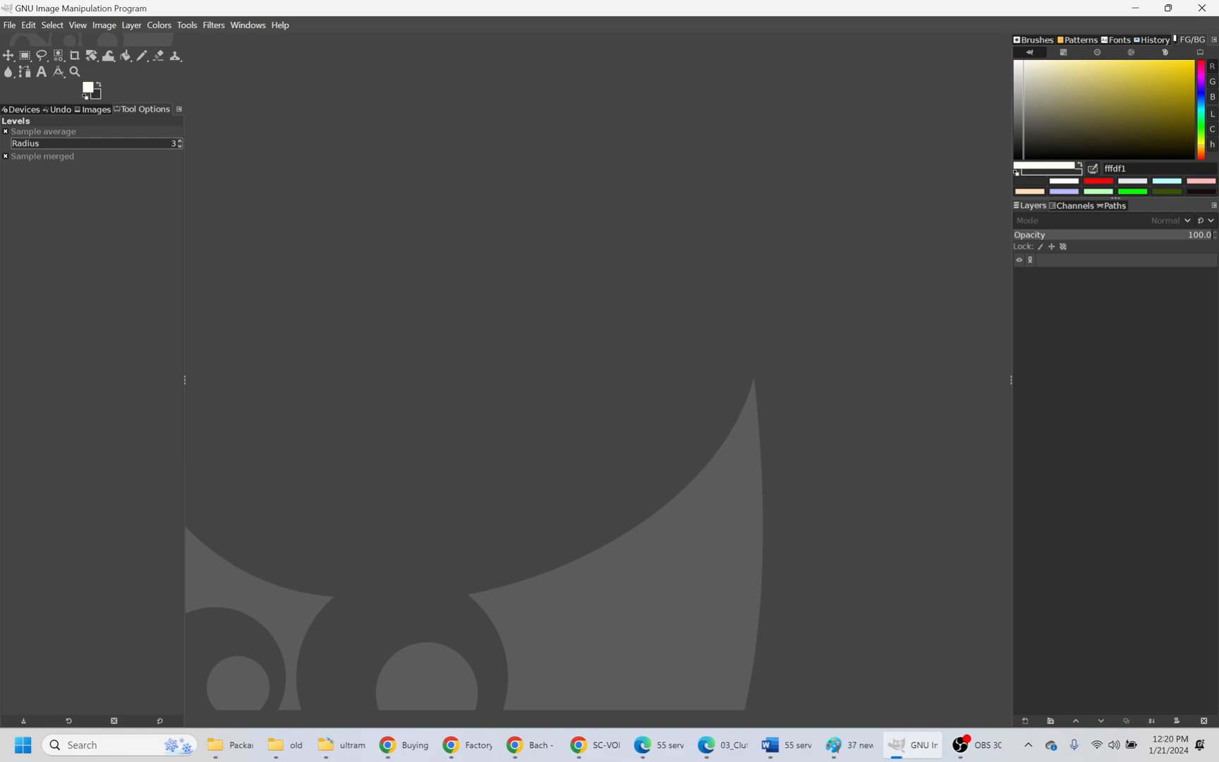
- Paste the copied picture as a new image and add a white-filled layer named bg beneath the reselected pasted layer
{"action": "key", "text": "ctrl+shift+v"}
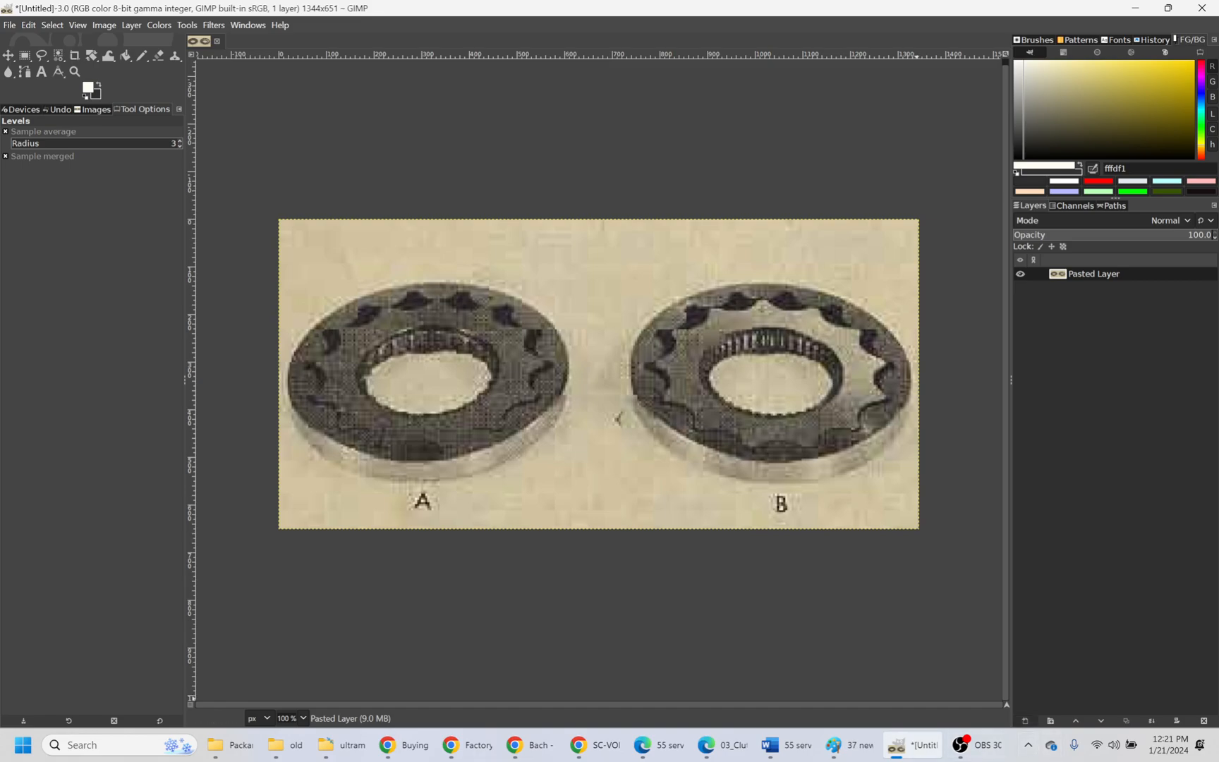
{"action": "left_click", "coordinate": [1025, 721]}
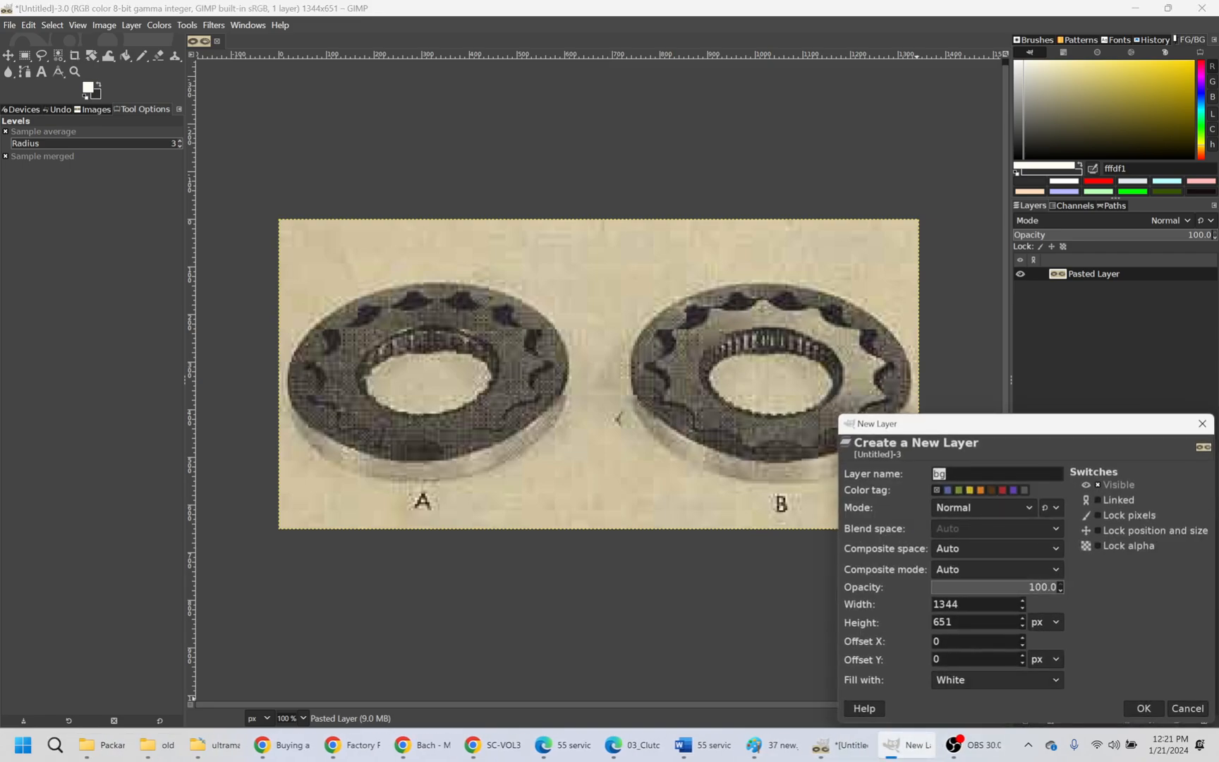
{"action": "left_click", "coordinate": [1143, 708]}
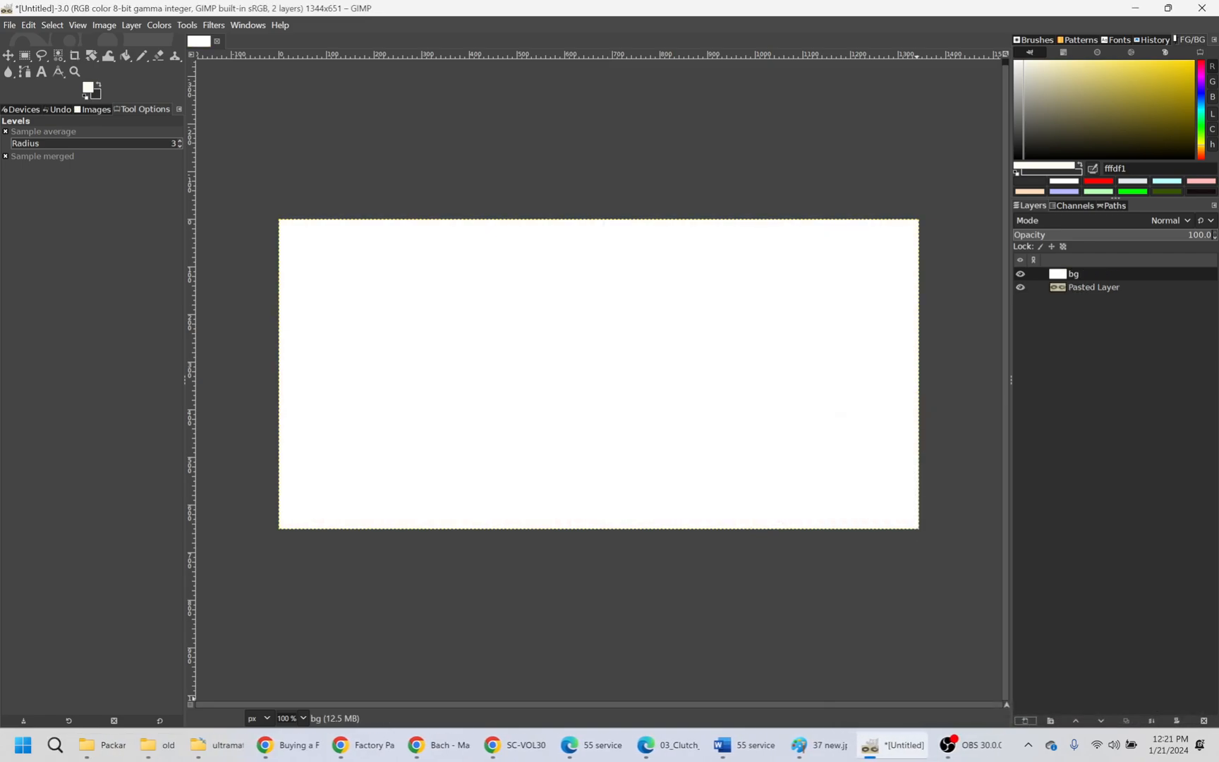
{"action": "left_click_drag", "start_coordinate": [1072, 274], "coordinate": [1104, 295]}
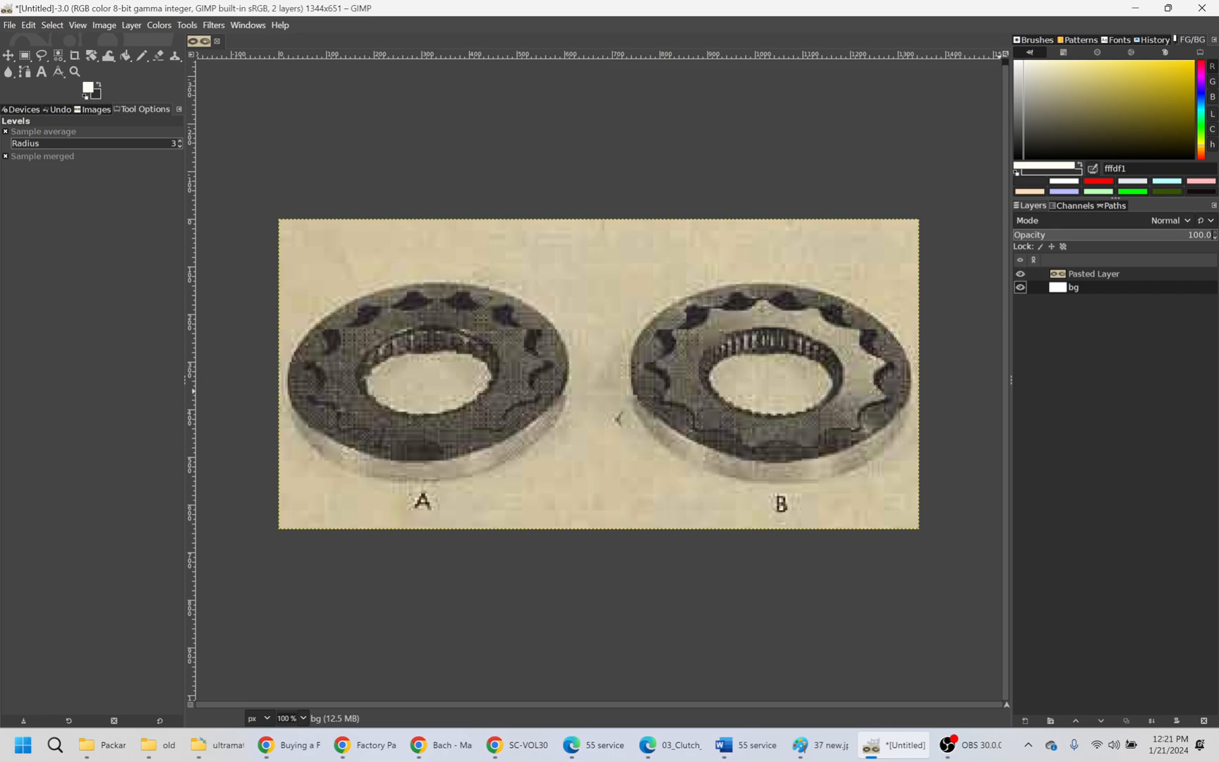
{"action": "left_click", "coordinate": [1092, 273]}
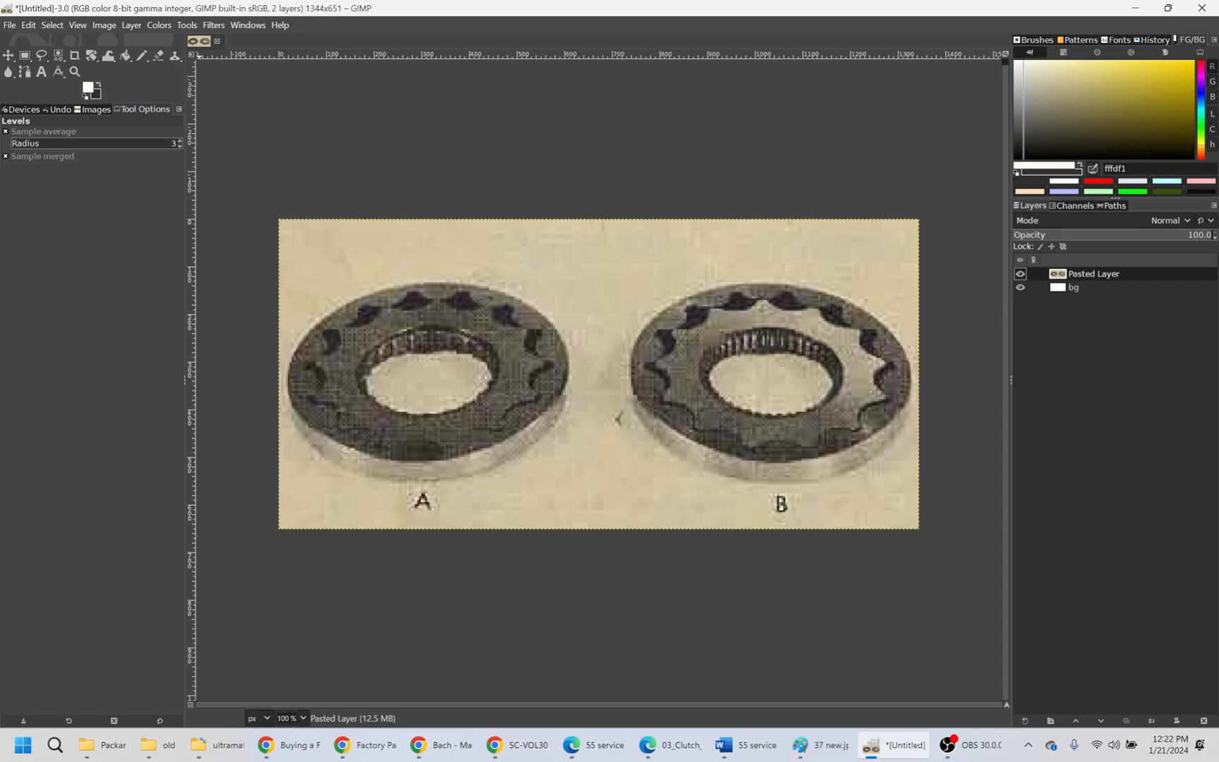
{"action": "left_click", "coordinate": [159, 25]}
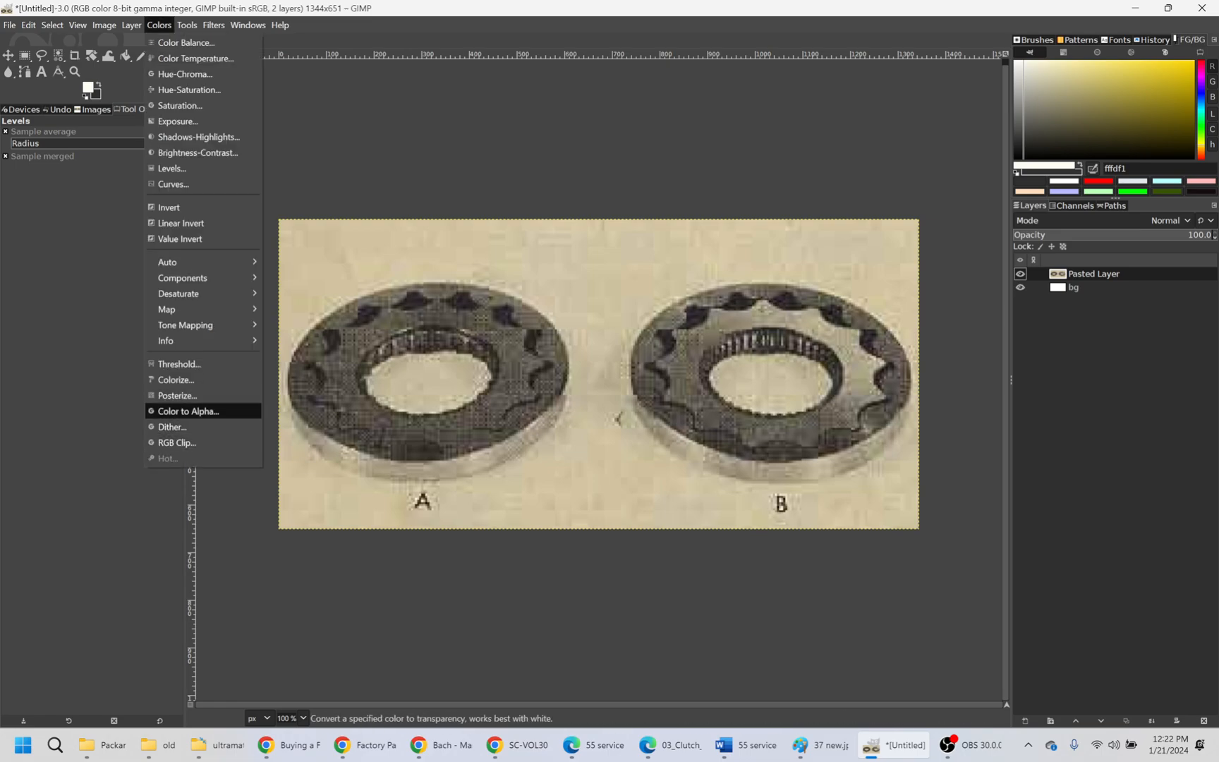
{"action": "left_click", "coordinate": [184, 411]}
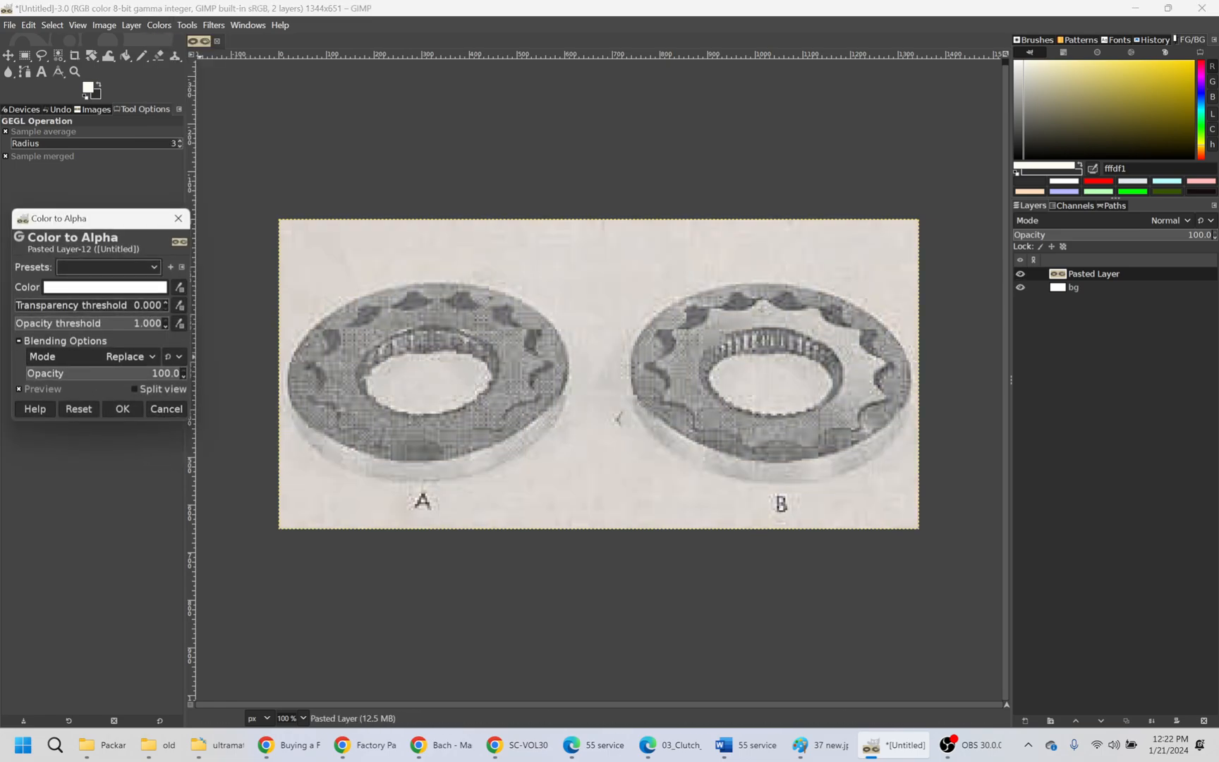
{"action": "left_click", "coordinate": [179, 287]}
{"action": "left_click", "coordinate": [487, 268]}
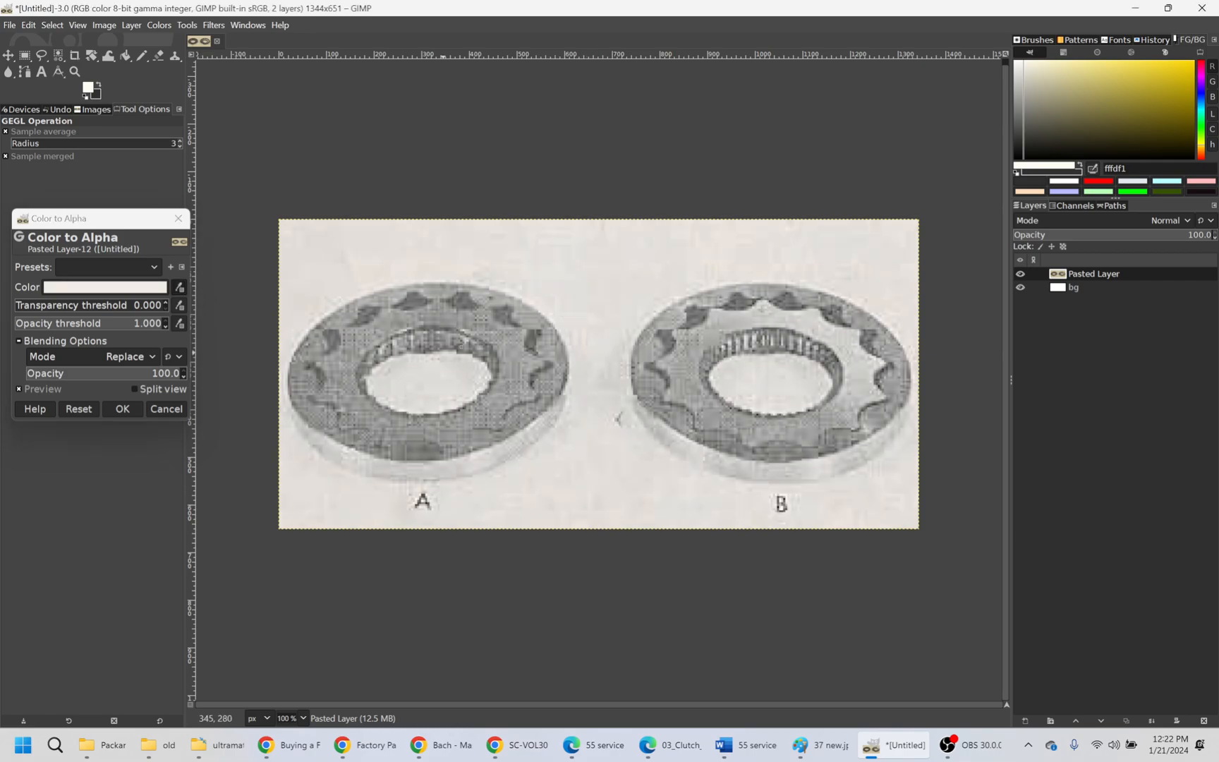
{"action": "left_click", "coordinate": [167, 410]}
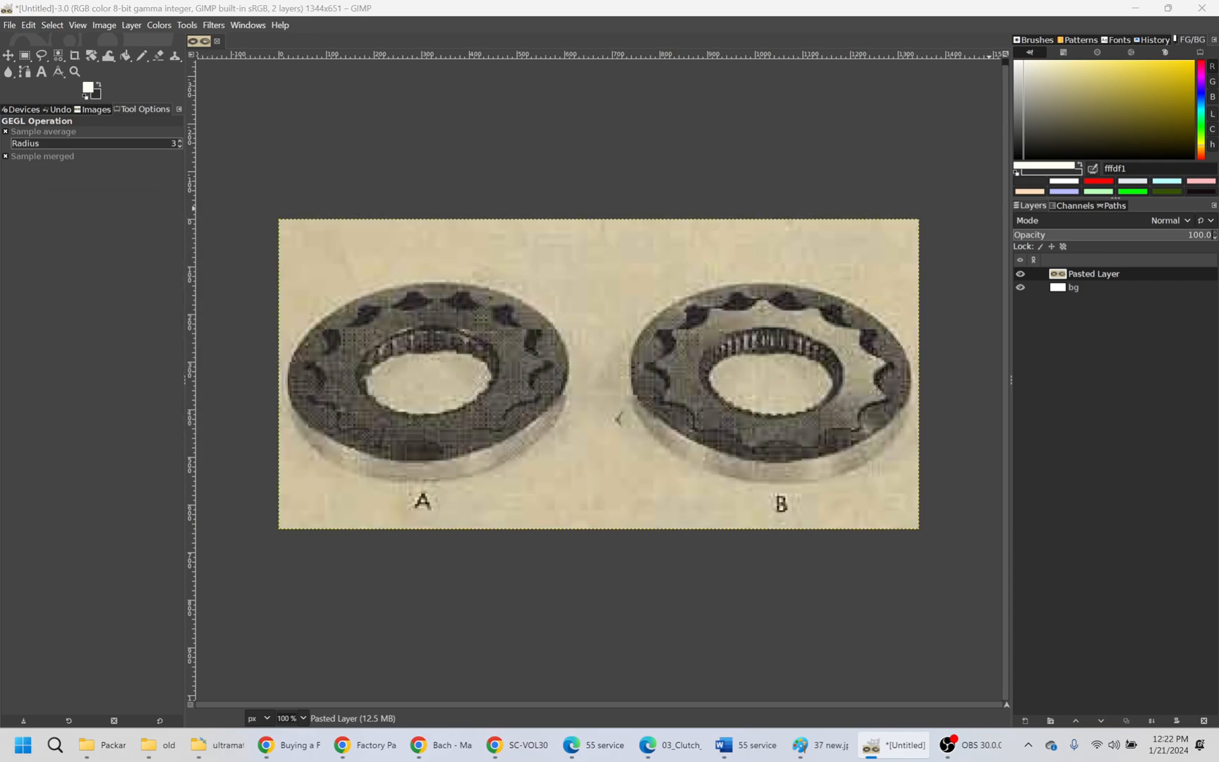
- Sample the tan paper background colour d2c7a7 and use its hex code as the Color to Alpha colour on the pasted layer
{"action": "left_click", "coordinate": [679, 268]}
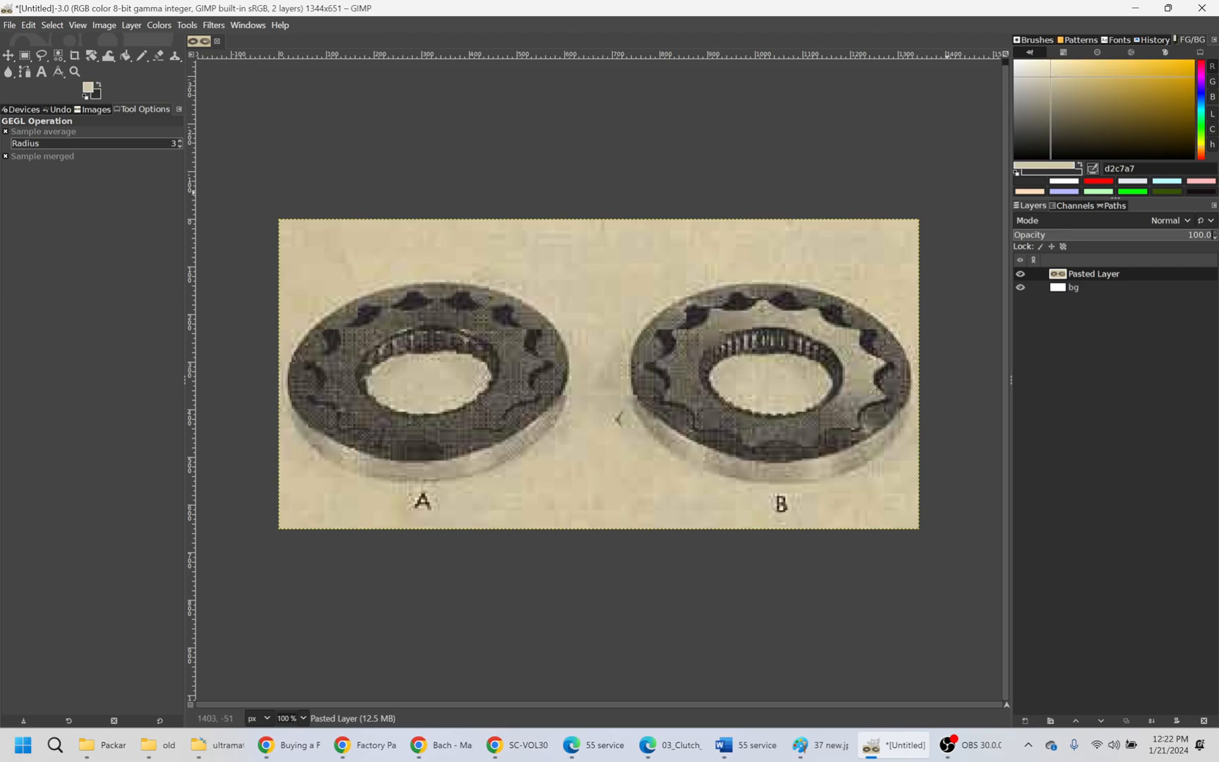
{"action": "double_click", "coordinate": [1120, 168]}
{"action": "key", "text": "ctrl+c"}
{"action": "left_click", "coordinate": [159, 24]}
{"action": "left_click", "coordinate": [189, 411]}
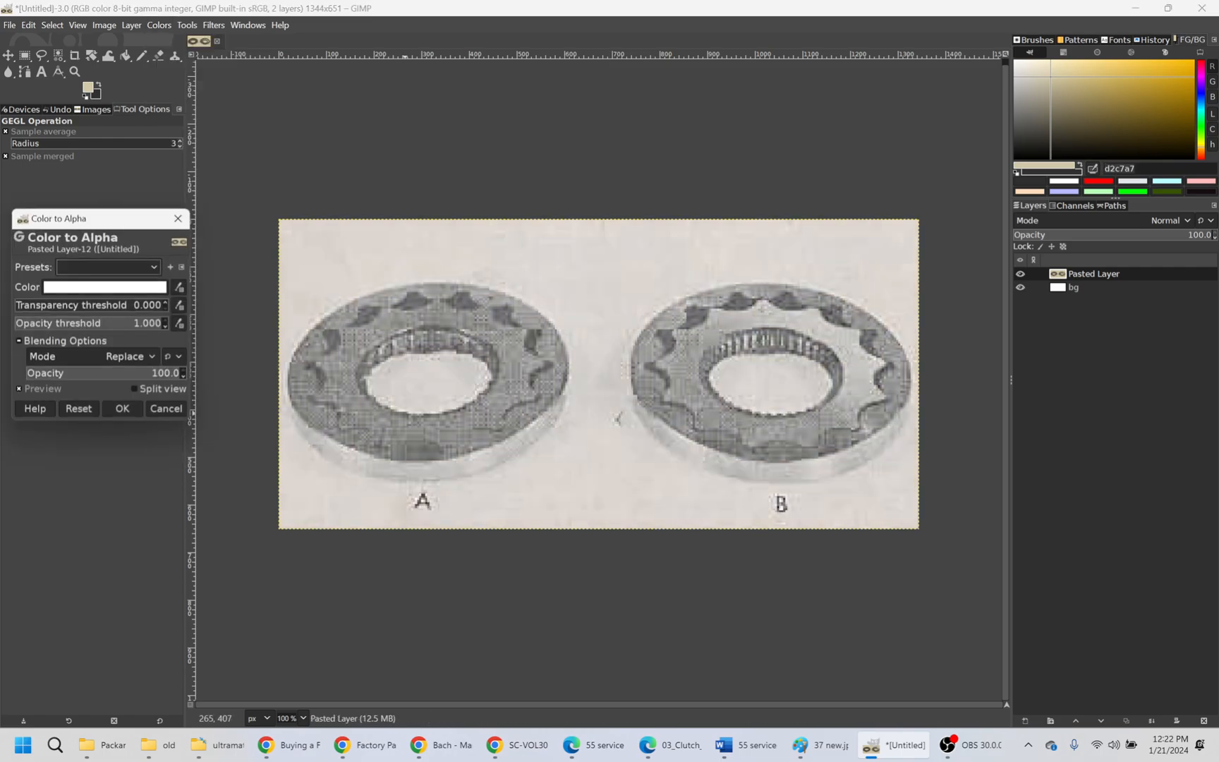
{"action": "left_click", "coordinate": [158, 288]}
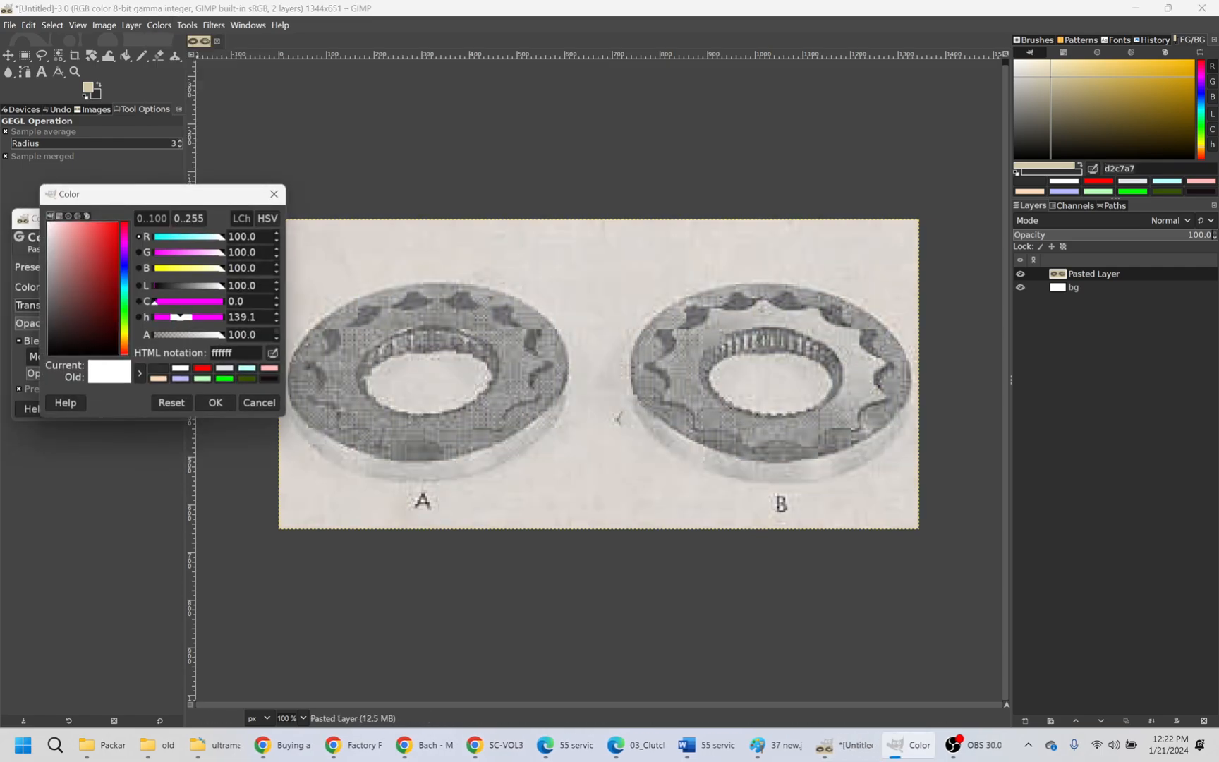
{"action": "double_click", "coordinate": [222, 353]}
{"action": "key", "text": "ctrl+v"}
{"action": "left_click", "coordinate": [215, 403]}
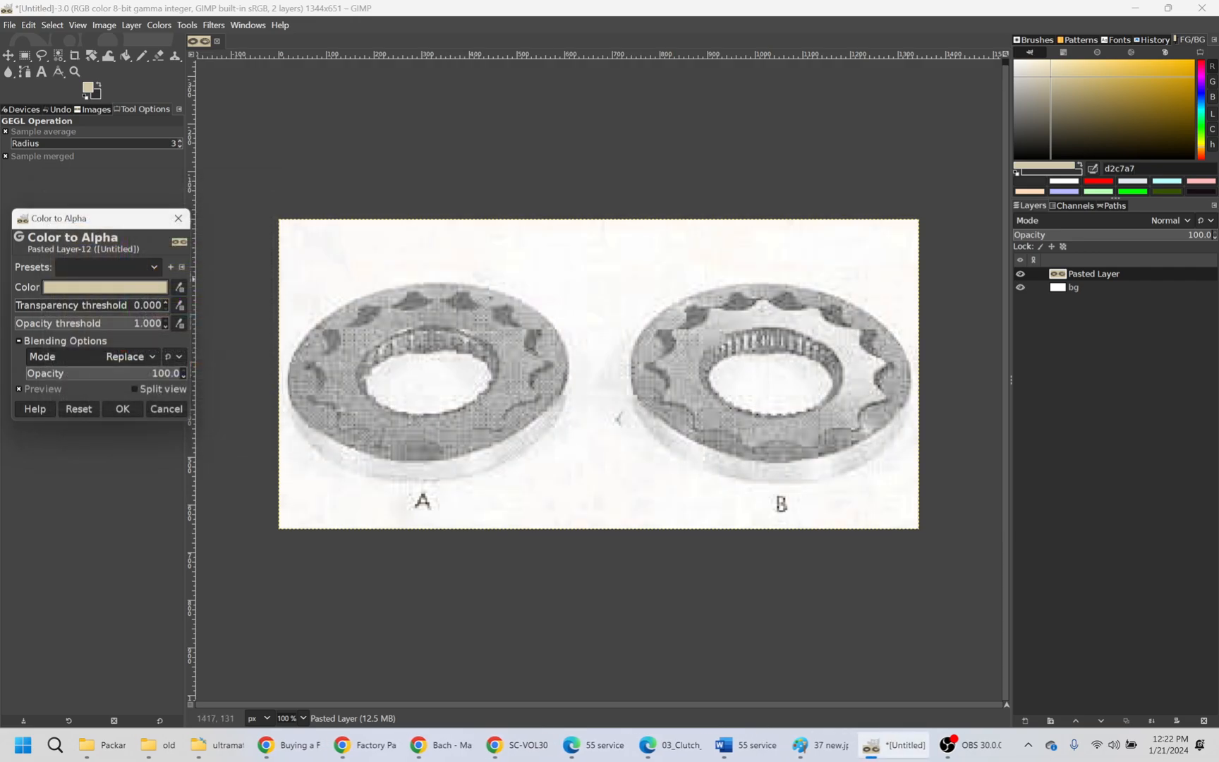
- Check the transparency by hiding and reshowing the bg layer, then apply Color to Alpha and merge the pasted layer down
{"action": "left_click", "coordinate": [1020, 287]}
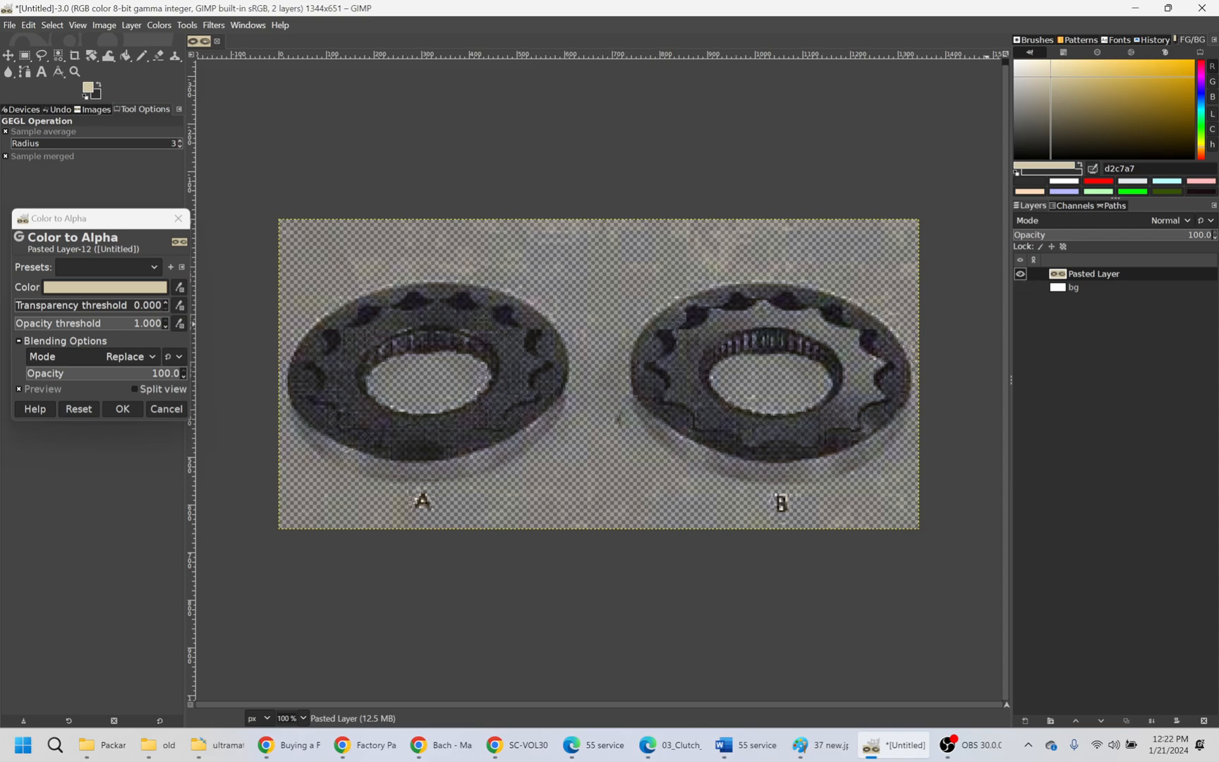
{"action": "left_click", "coordinate": [1020, 287]}
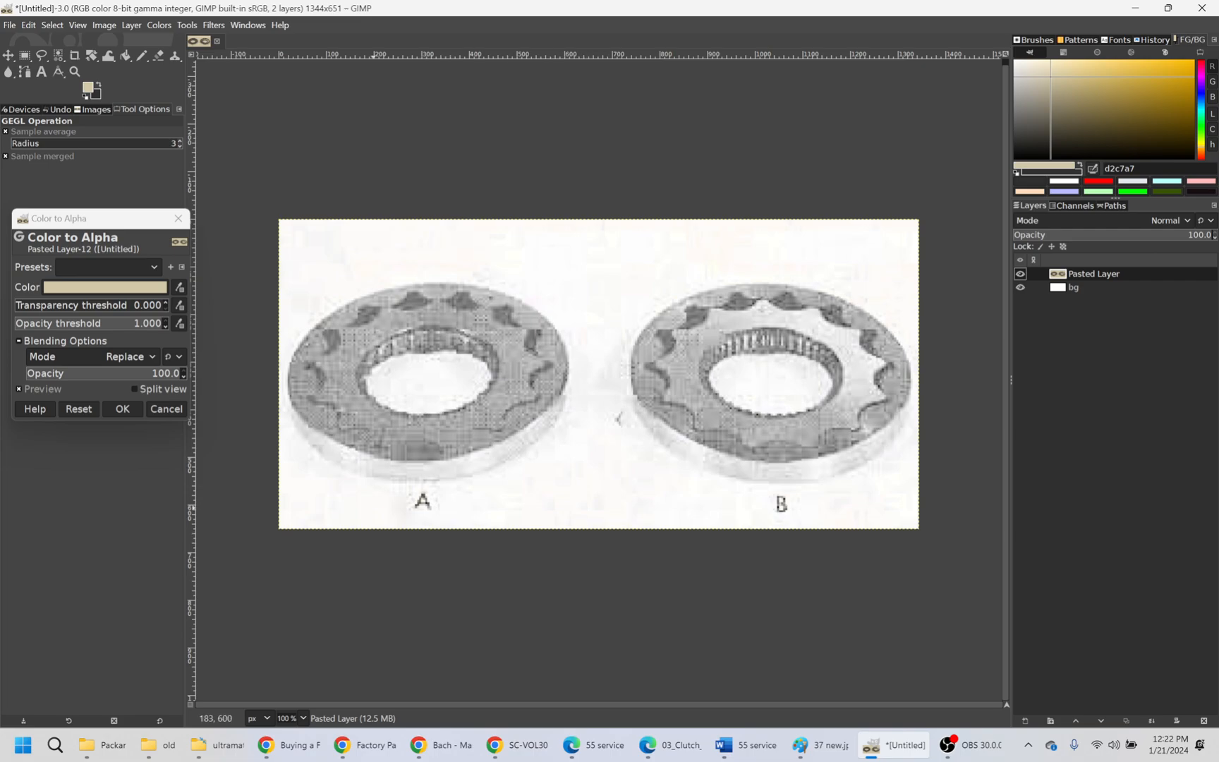
{"action": "left_click", "coordinate": [122, 408]}
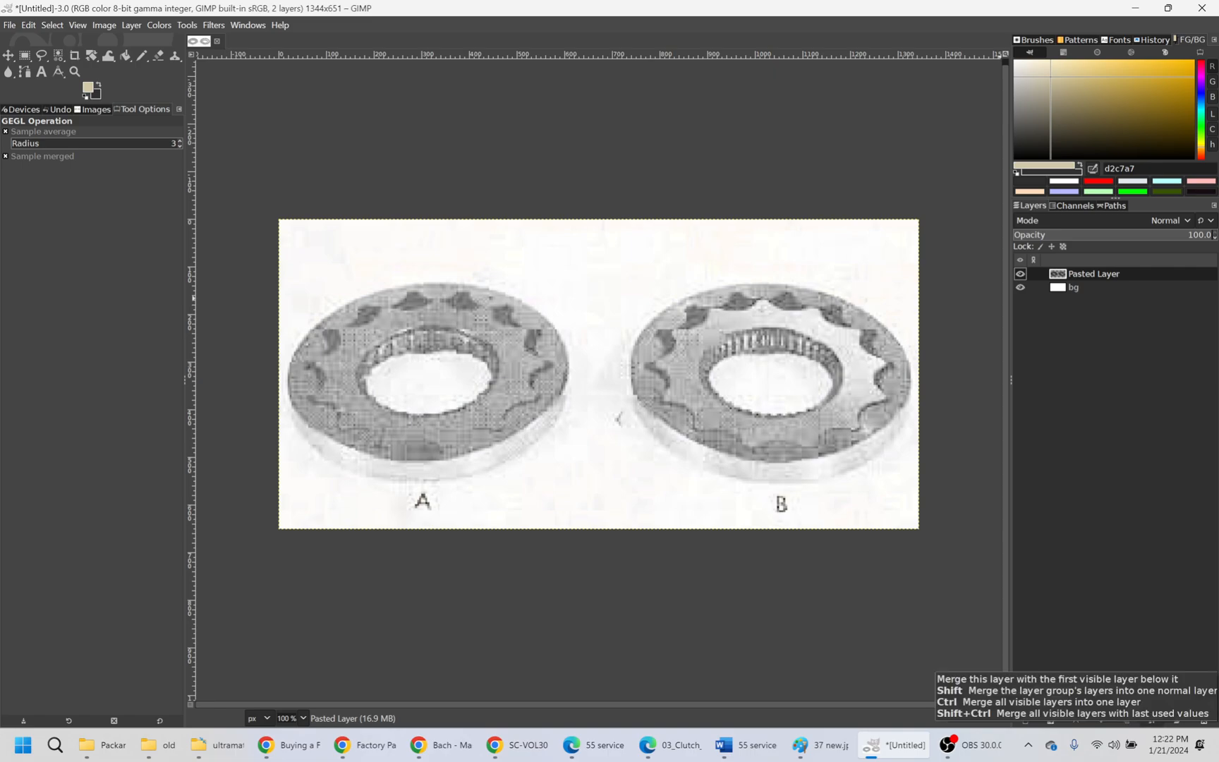
{"action": "left_click", "coordinate": [1151, 720]}
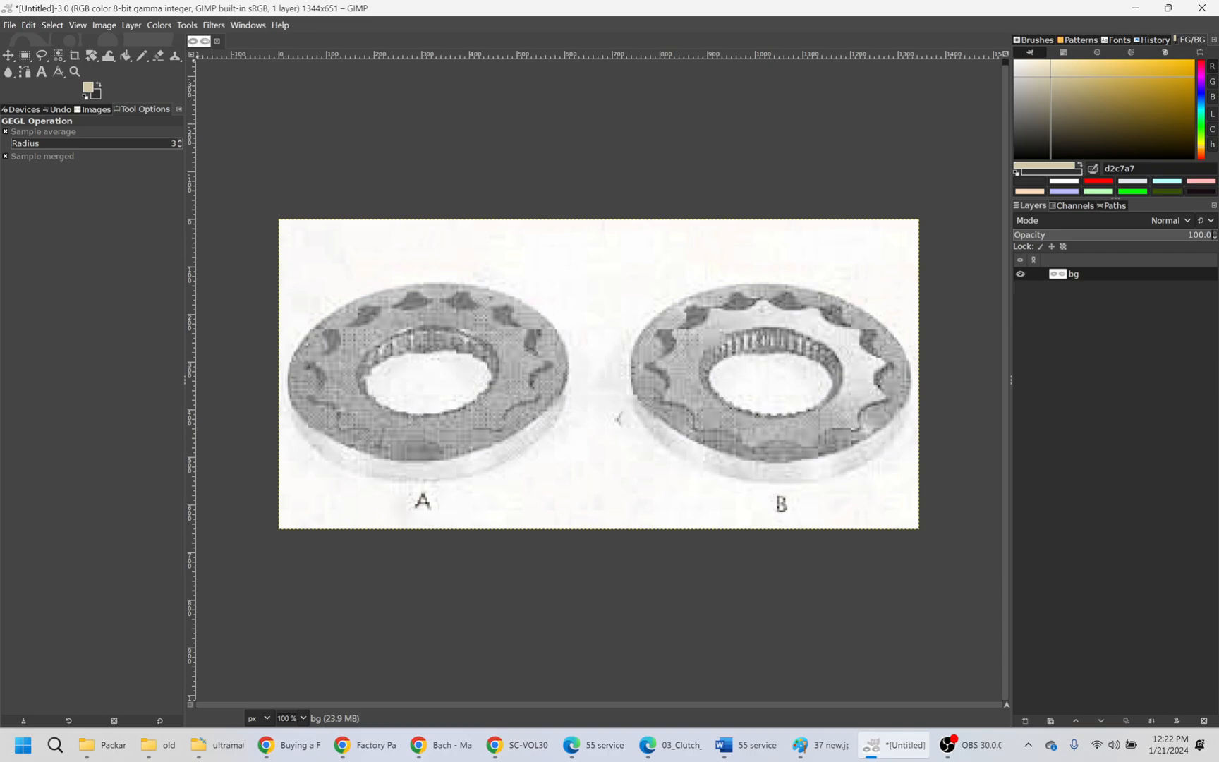
- Open the Levels adjustment for the merged bg layer
{"action": "left_click", "coordinate": [159, 25]}
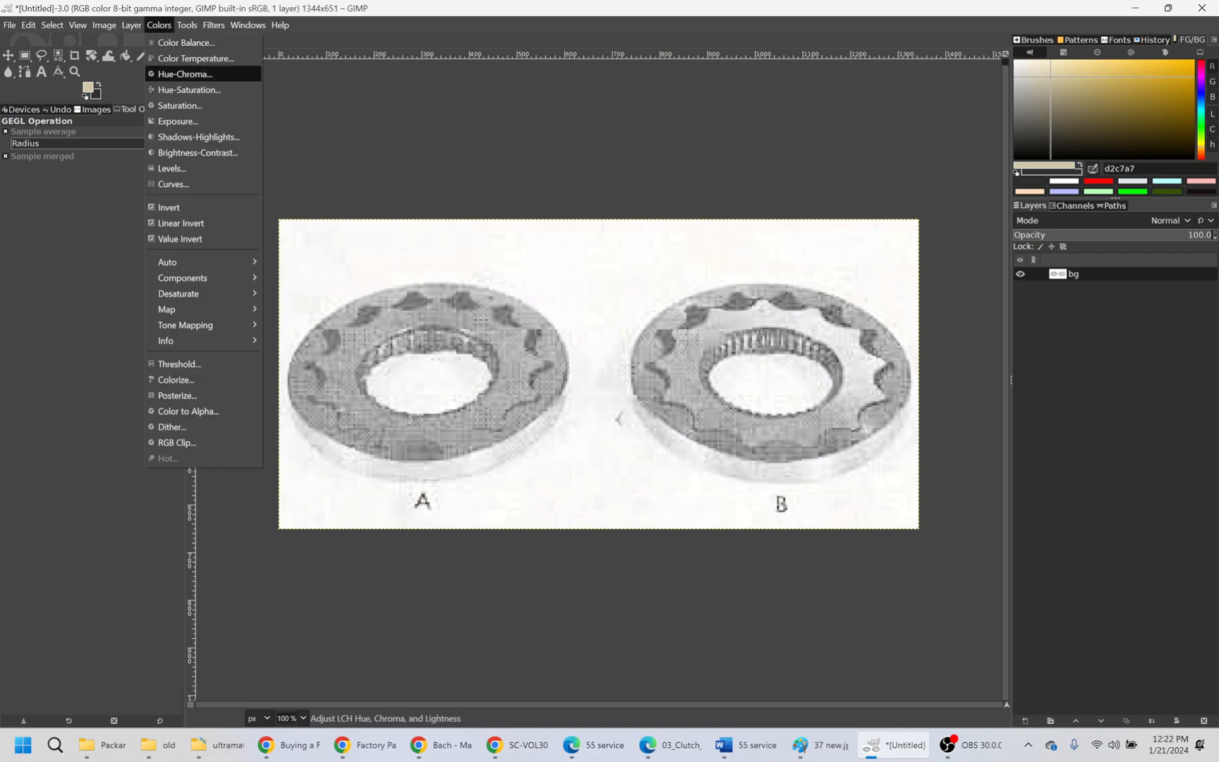
{"action": "left_click", "coordinate": [172, 168]}
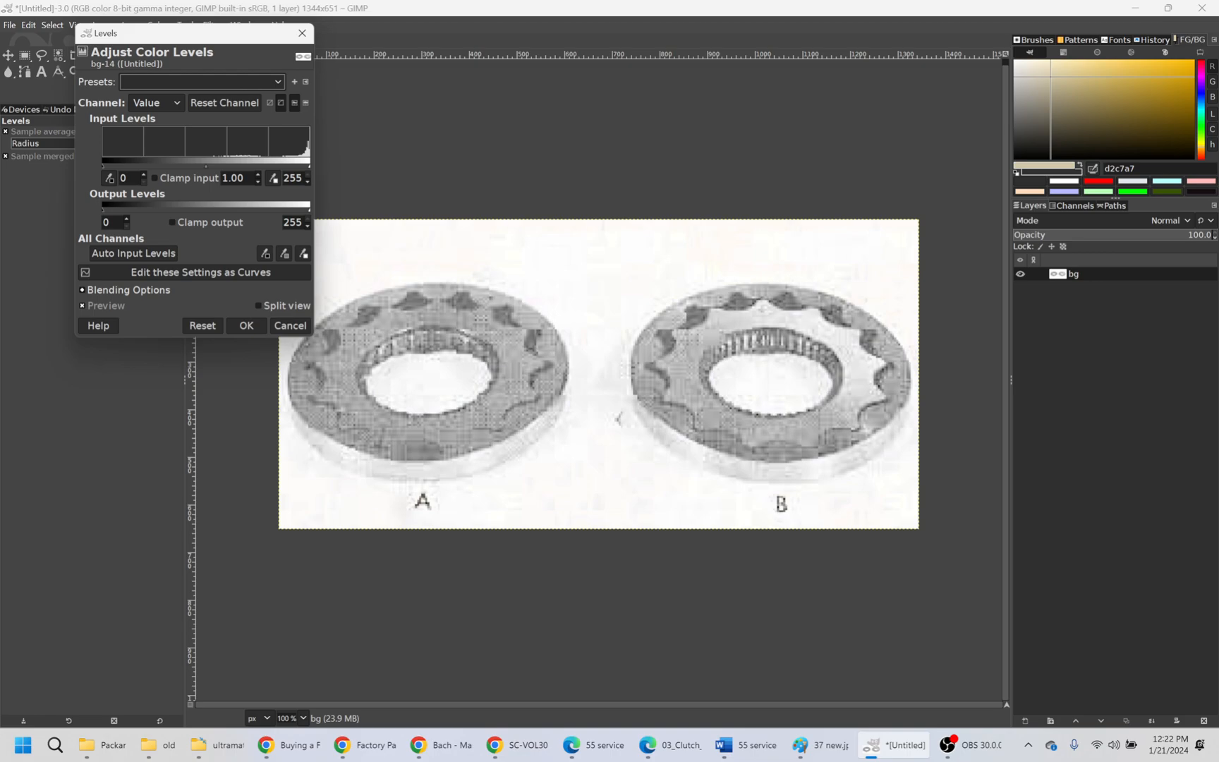
- Try a white output level of 152 and a black output level of 102, restoring each to its default
{"action": "mouse_move", "coordinate": [103, 210]}
{"action": "left_mouse_down"}
{"action": "mouse_move", "coordinate": [219, 210]}
{"action": "mouse_move", "coordinate": [103, 210]}
{"action": "left_mouse_up"}
{"action": "left_click_drag", "start_coordinate": [309, 210], "coordinate": [226, 210]}
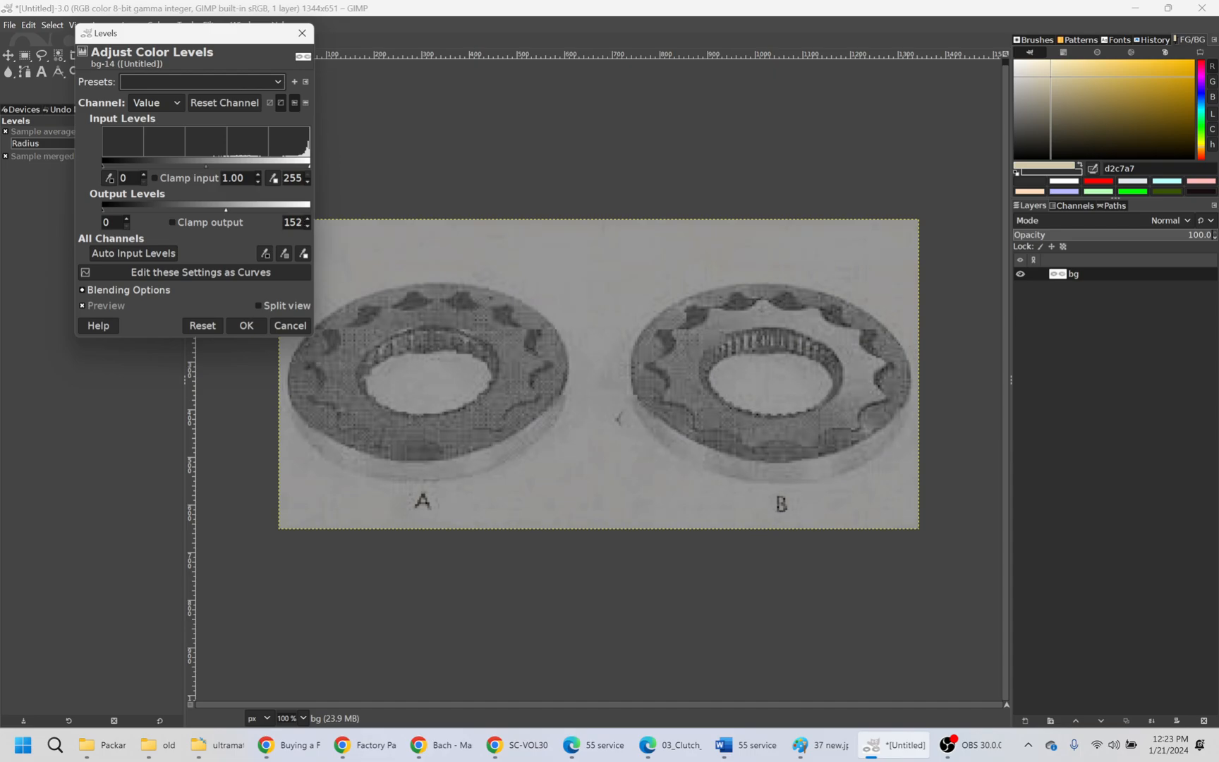
{"action": "left_click_drag", "start_coordinate": [226, 209], "coordinate": [310, 210]}
{"action": "left_click_drag", "start_coordinate": [102, 210], "coordinate": [185, 209]}
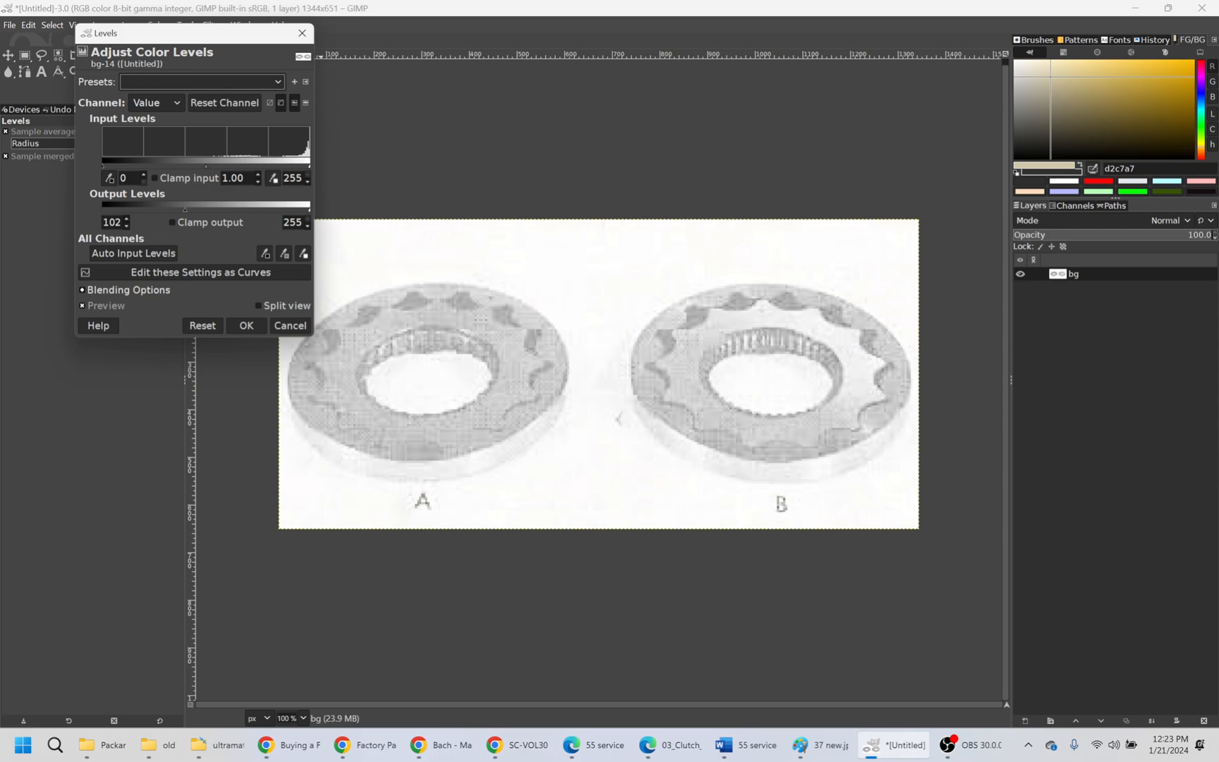
{"action": "left_click_drag", "start_coordinate": [185, 209], "coordinate": [102, 209]}
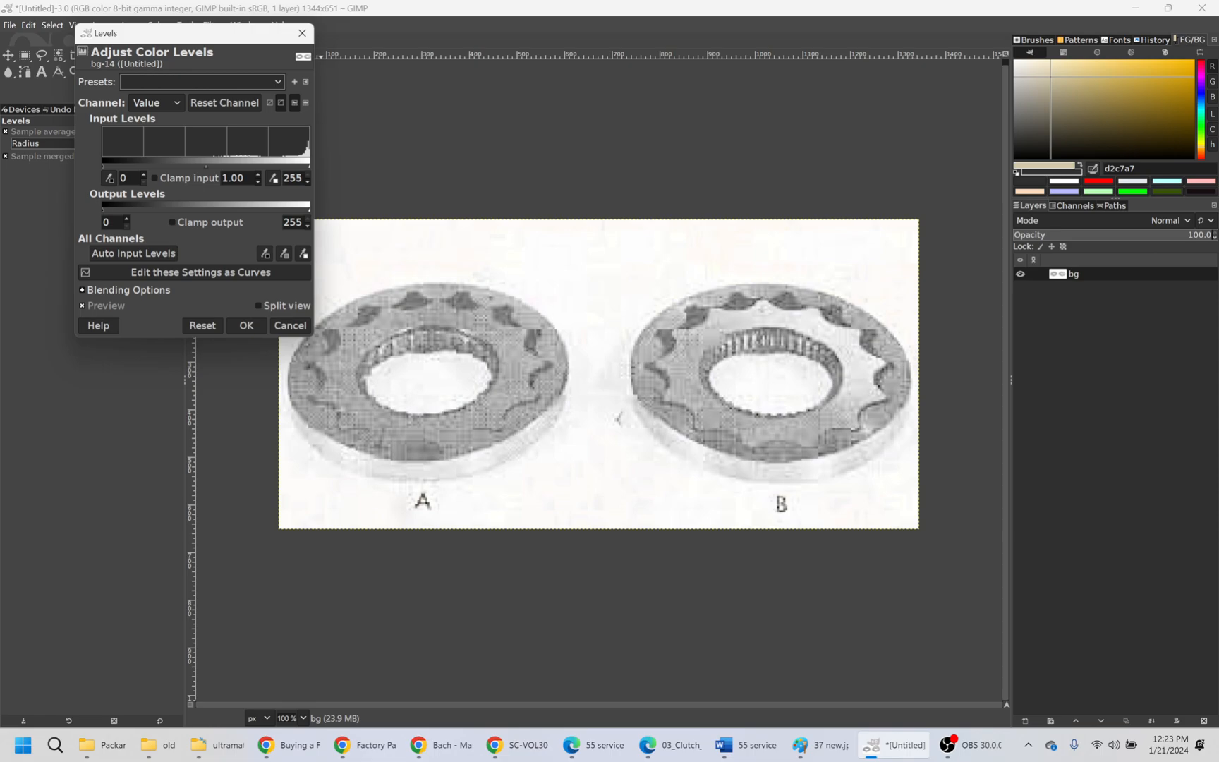
- Darken the gear illustration by raising the black input level of the Value channel to 114
{"action": "mouse_move", "coordinate": [103, 165]}
{"action": "left_mouse_down"}
{"action": "mouse_move", "coordinate": [205, 166]}
{"action": "mouse_move", "coordinate": [103, 166]}
{"action": "left_mouse_up"}
{"action": "mouse_move", "coordinate": [309, 165]}
{"action": "left_mouse_down"}
{"action": "mouse_move", "coordinate": [228, 166]}
{"action": "mouse_move", "coordinate": [310, 166]}
{"action": "left_mouse_up"}
{"action": "left_click_drag", "start_coordinate": [103, 165], "coordinate": [185, 166]}
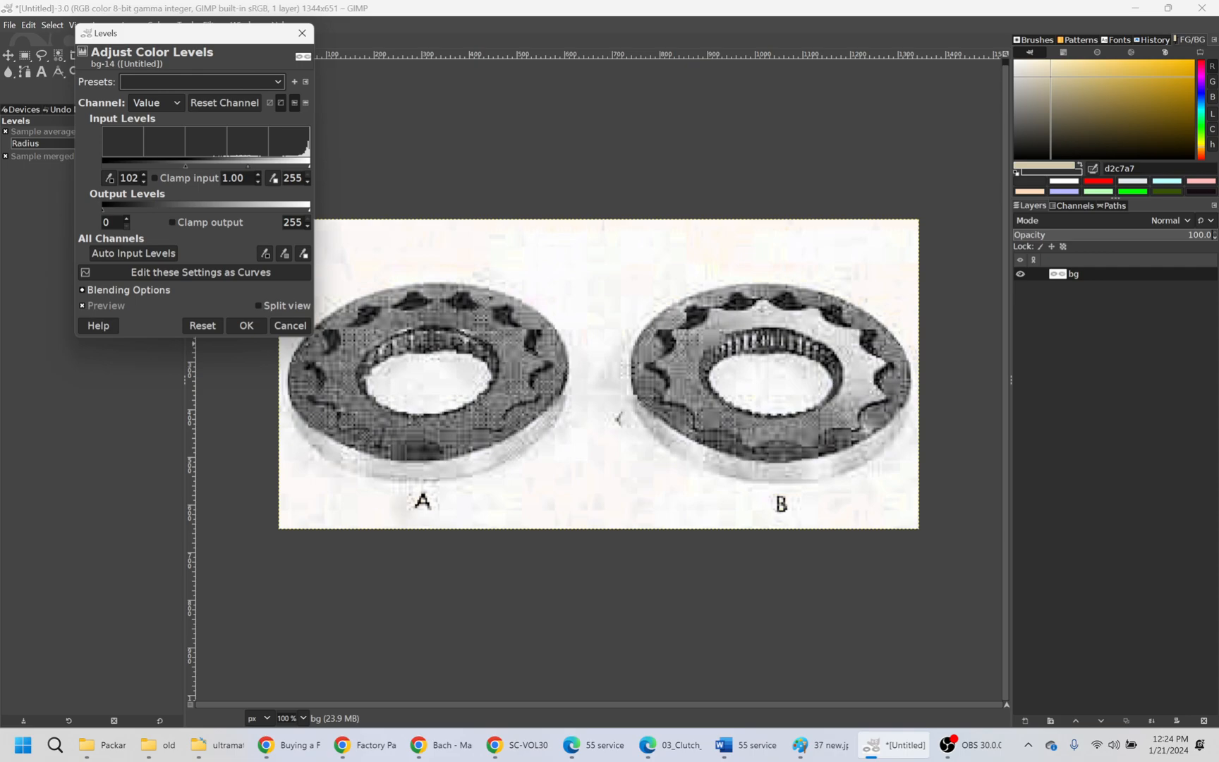
{"action": "mouse_move", "coordinate": [185, 165]}
{"action": "left_mouse_down"}
{"action": "mouse_move", "coordinate": [237, 166]}
{"action": "mouse_move", "coordinate": [176, 166]}
{"action": "left_mouse_up"}
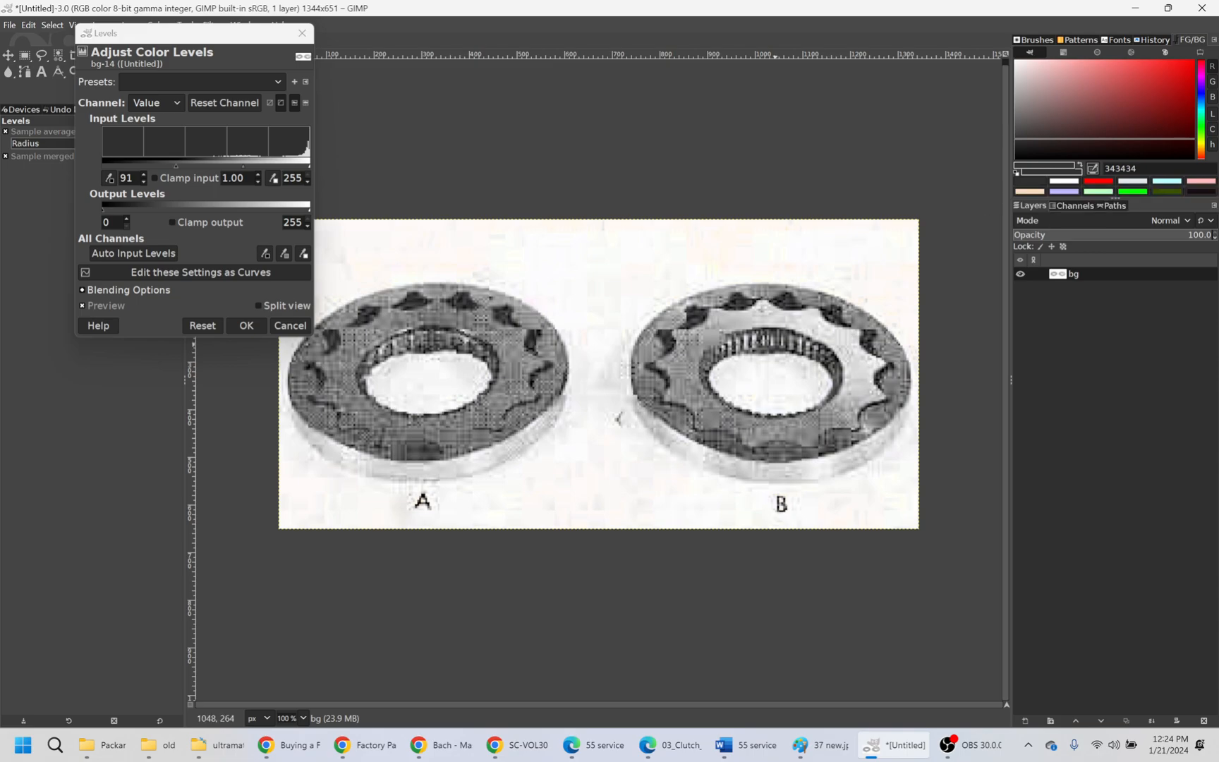
{"action": "left_click_drag", "start_coordinate": [176, 165], "coordinate": [195, 166]}
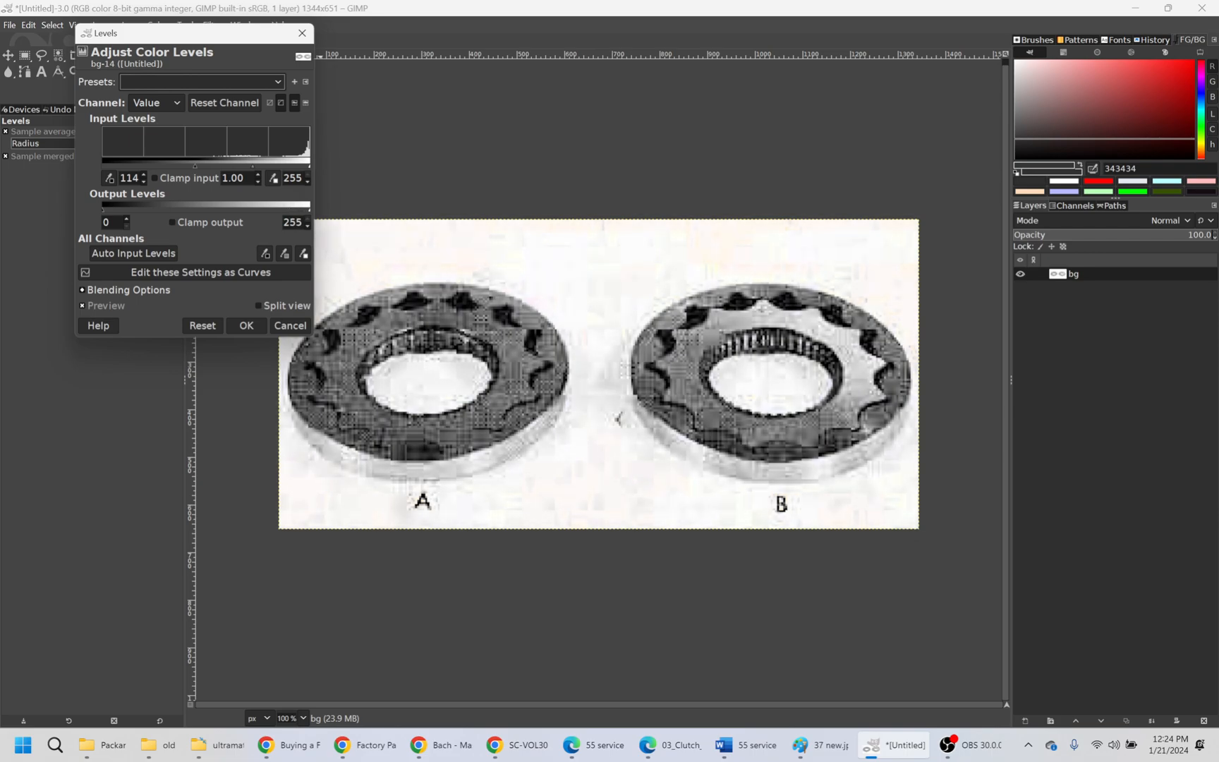
- Clear the off-white blotches from the background by lowering the white input level to 243
{"action": "mouse_move", "coordinate": [309, 166]}
{"action": "left_mouse_down"}
{"action": "mouse_move", "coordinate": [298, 166]}
{"action": "mouse_move", "coordinate": [311, 166]}
{"action": "left_mouse_up"}
{"action": "scroll", "coordinate": [619, 418], "scroll_direction": "up", "scroll_amount": 6}
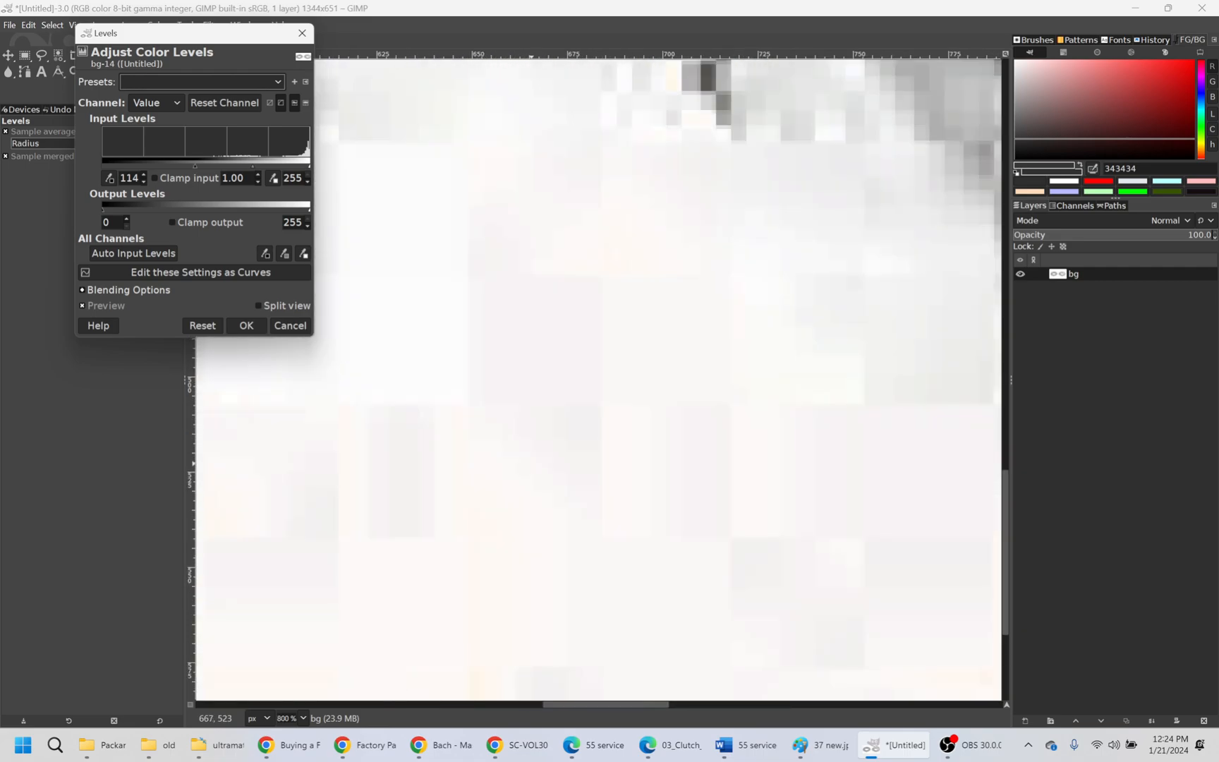
{"action": "scroll", "coordinate": [619, 418], "scroll_direction": "down", "scroll_amount": 8}
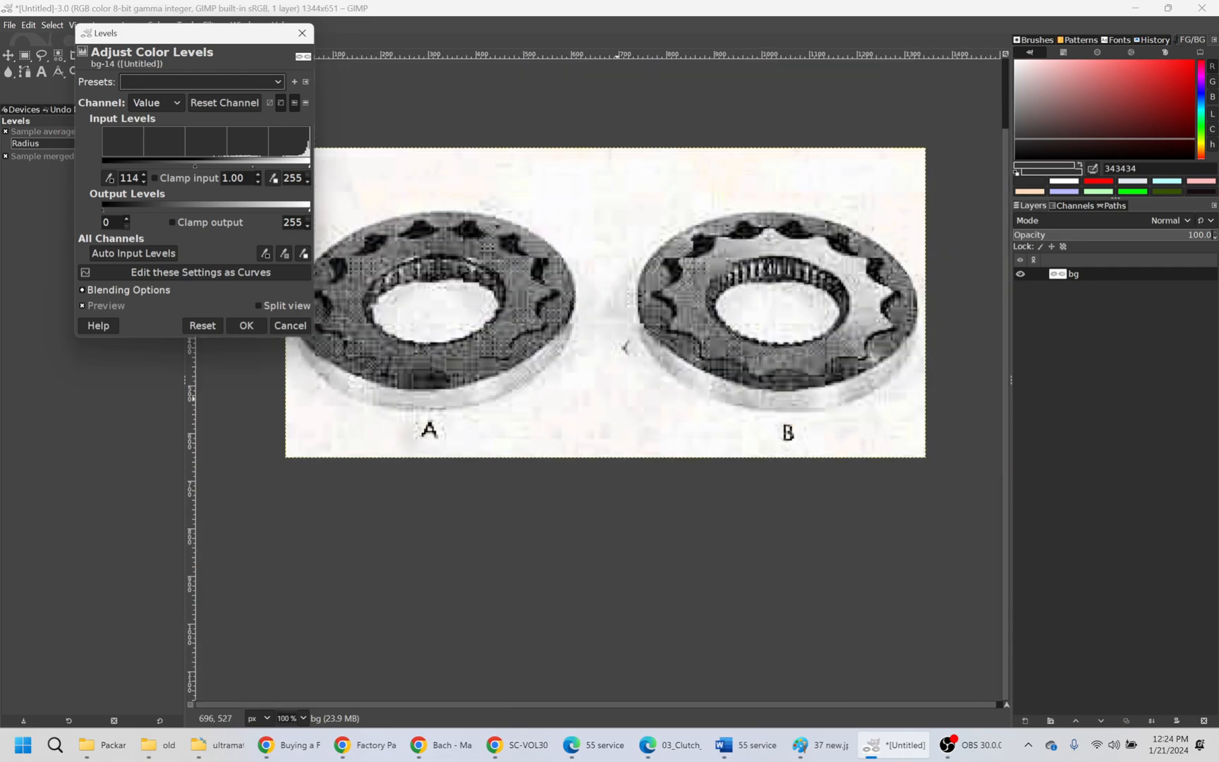
{"action": "scroll", "coordinate": [644, 374], "scroll_direction": "up", "scroll_amount": 3}
{"action": "scroll", "coordinate": [643, 374], "scroll_direction": "up", "scroll_amount": 1}
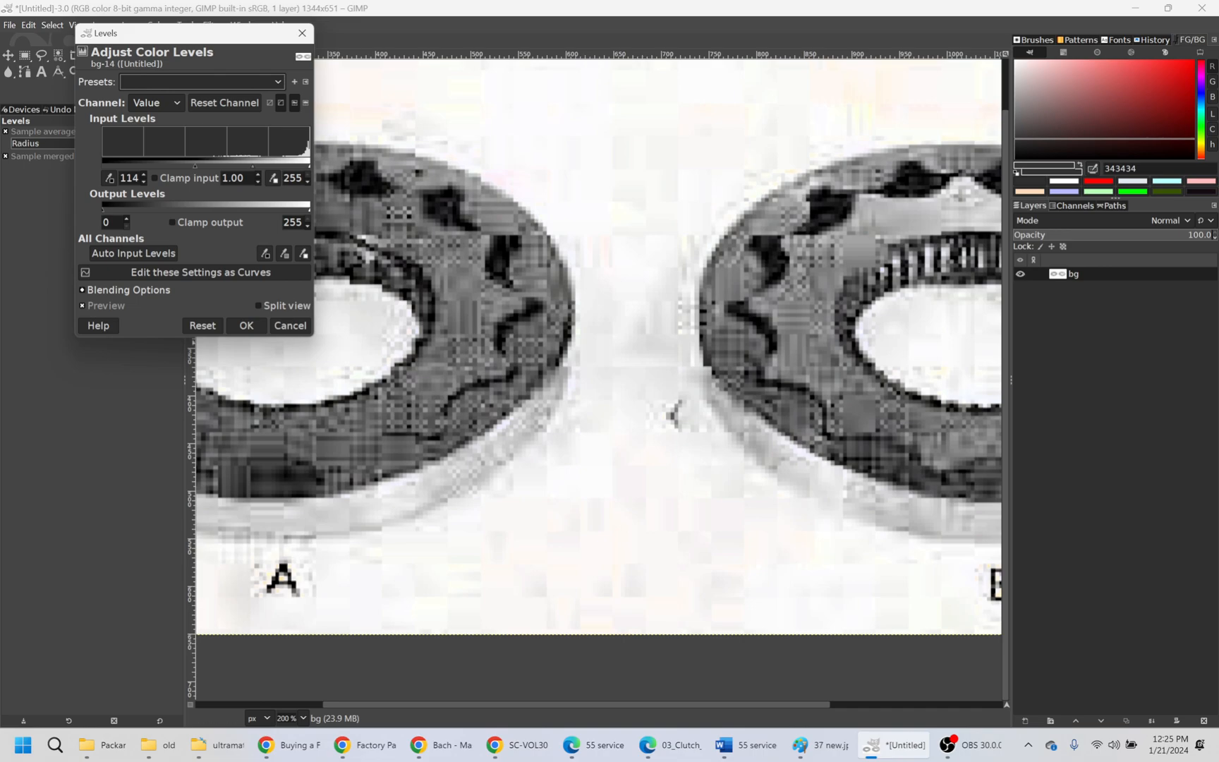
{"action": "mouse_move", "coordinate": [309, 166]}
{"action": "left_mouse_down"}
{"action": "mouse_move", "coordinate": [299, 166]}
{"action": "mouse_move", "coordinate": [309, 166]}
{"action": "left_mouse_up"}
{"action": "scroll", "coordinate": [620, 519], "scroll_direction": "up", "scroll_amount": 5}
{"action": "scroll", "coordinate": [620, 519], "scroll_direction": "up", "scroll_amount": 1}
{"action": "left_click_drag", "start_coordinate": [309, 165], "coordinate": [302, 165]}
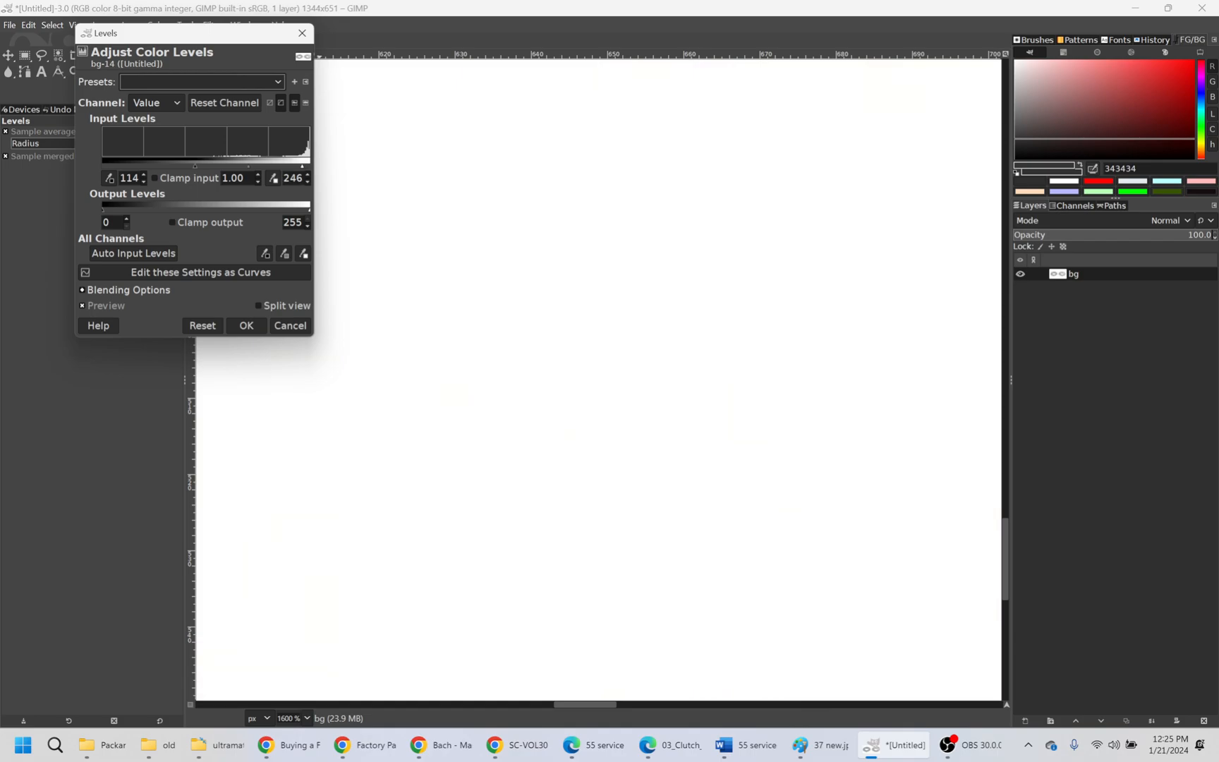
{"action": "scroll", "coordinate": [610, 288], "scroll_direction": "down", "scroll_amount": 10}
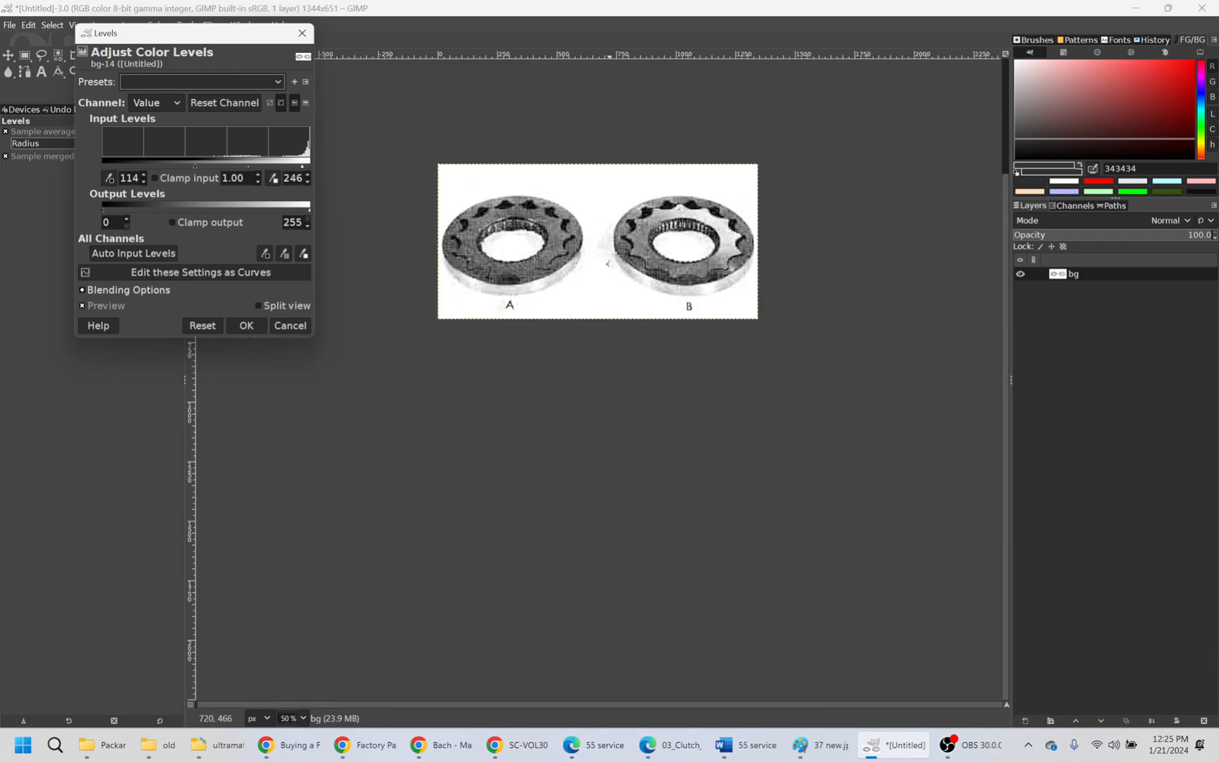
{"action": "scroll", "coordinate": [609, 288], "scroll_direction": "up", "scroll_amount": 2}
{"action": "left_click_drag", "start_coordinate": [302, 165], "coordinate": [300, 166]}
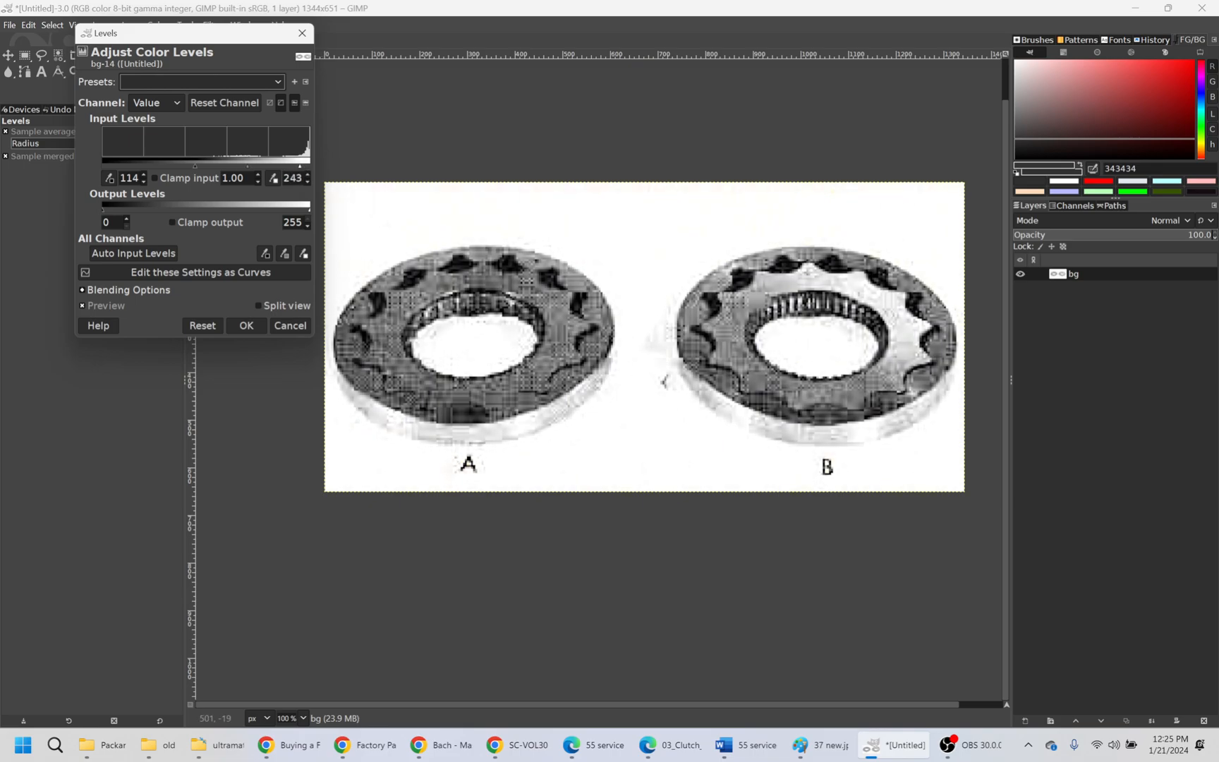
- Set the foreground colour to white (ffffff) and apply the Levels adjustment to the bg layer
{"action": "left_click", "coordinate": [1064, 181]}
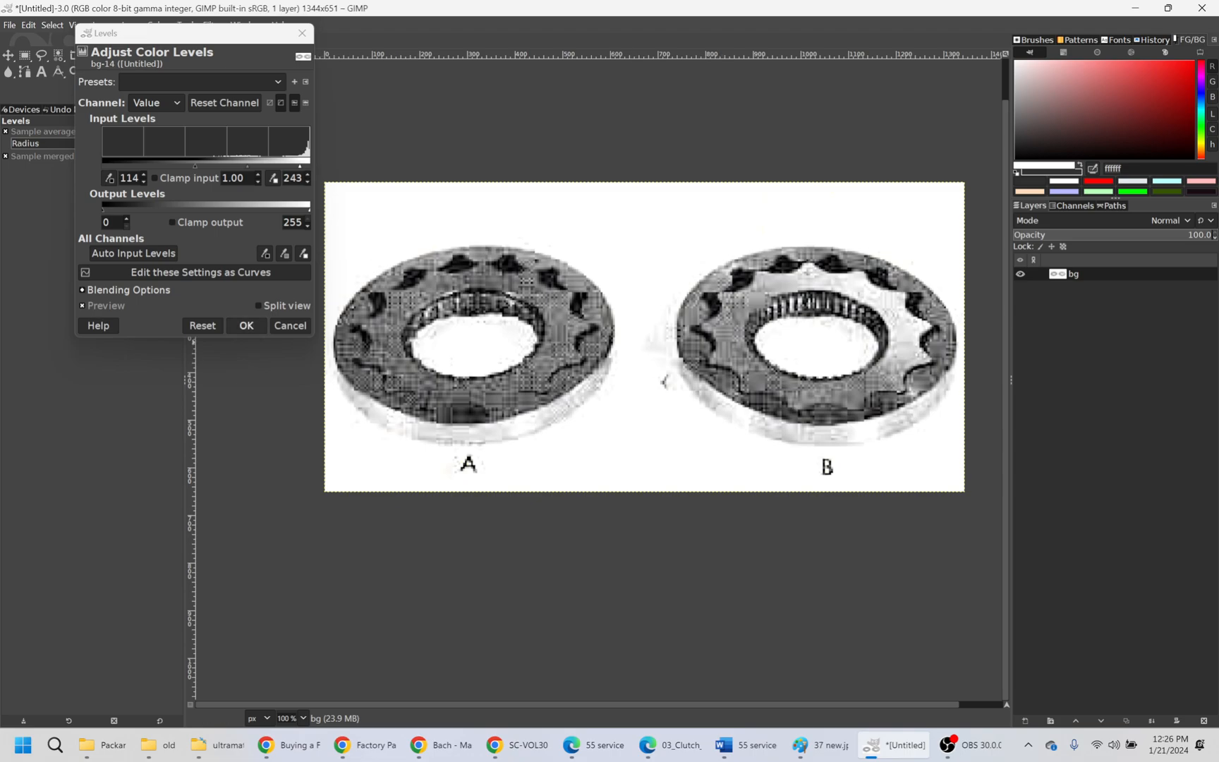
{"action": "left_click", "coordinate": [246, 326]}
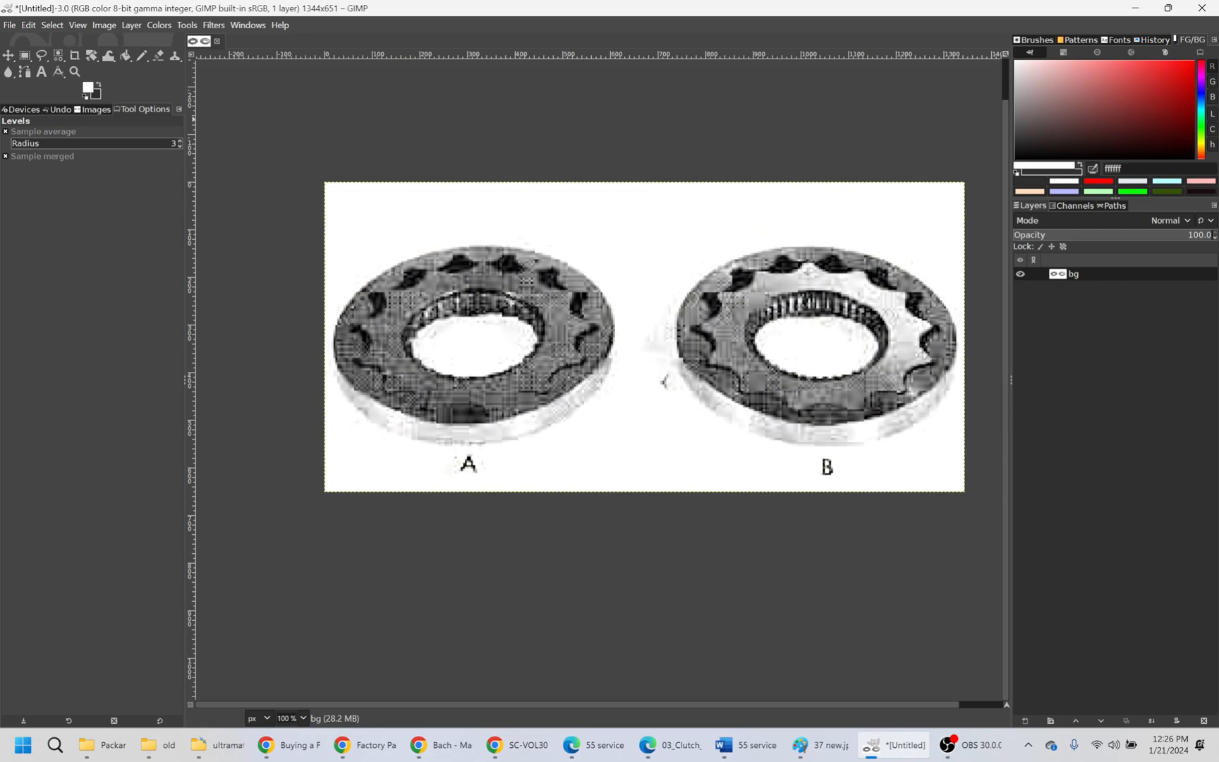
- Remove all remaining colour from the bg layer by applying Hue-Saturation with a saturation of -100
{"action": "left_click", "coordinate": [159, 25]}
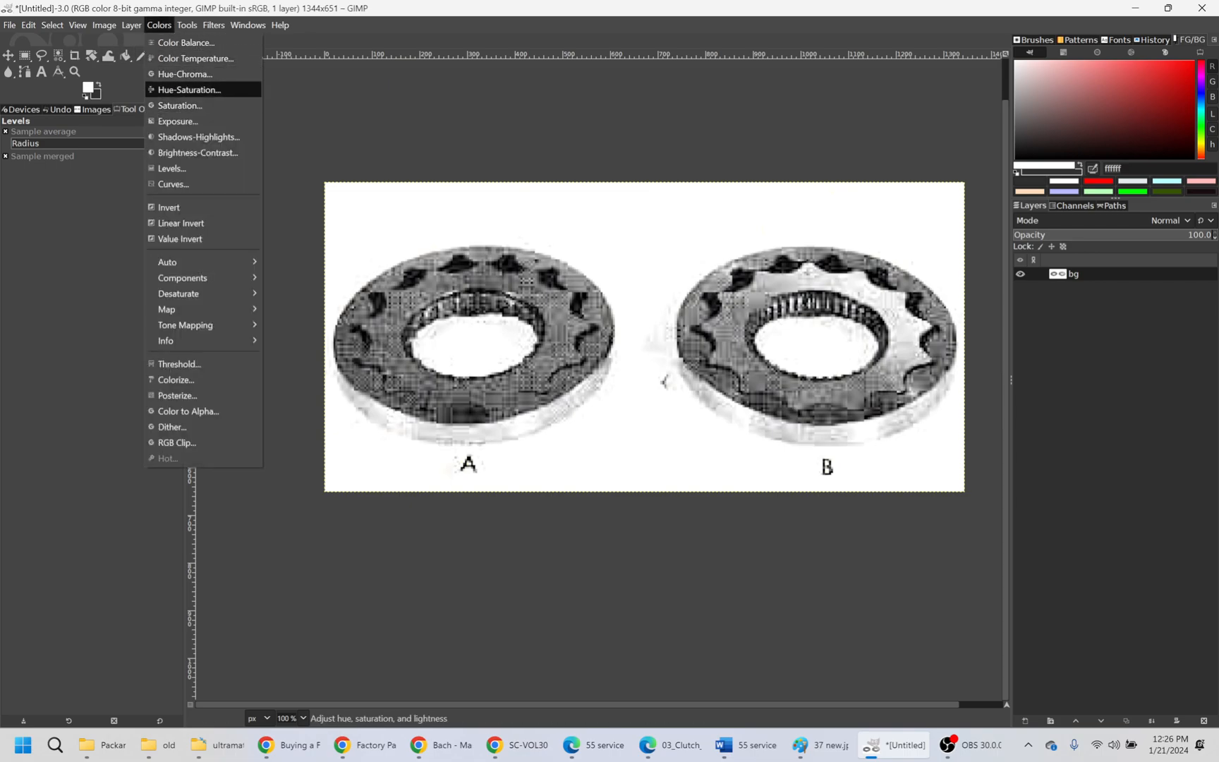
{"action": "left_click", "coordinate": [189, 90]}
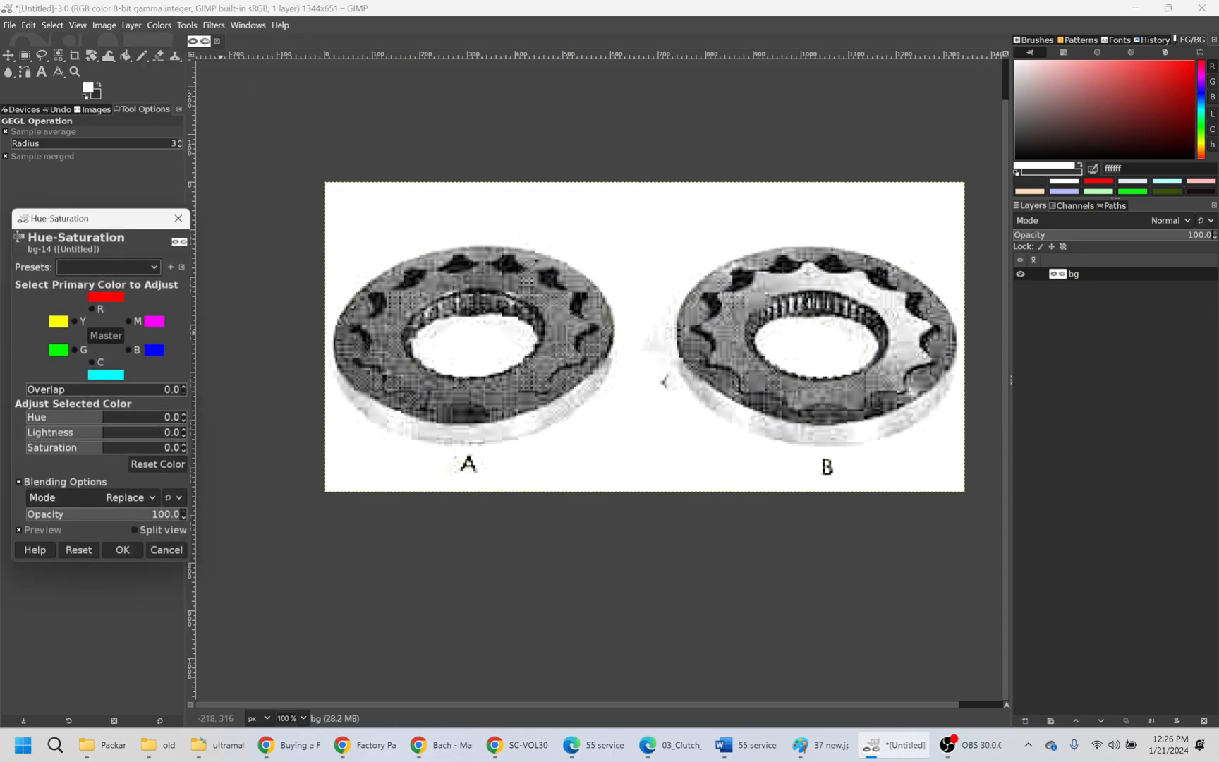
{"action": "left_click_drag", "start_coordinate": [102, 448], "coordinate": [25, 448]}
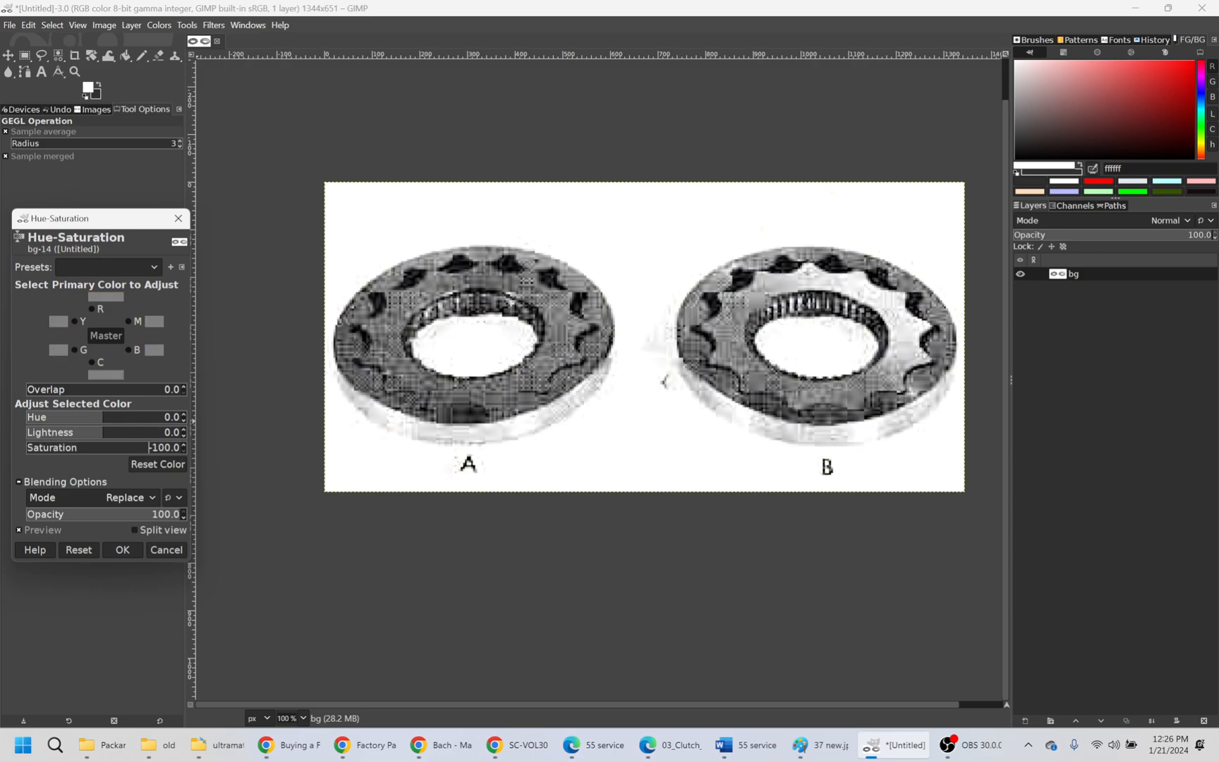
{"action": "left_click", "coordinate": [123, 550]}
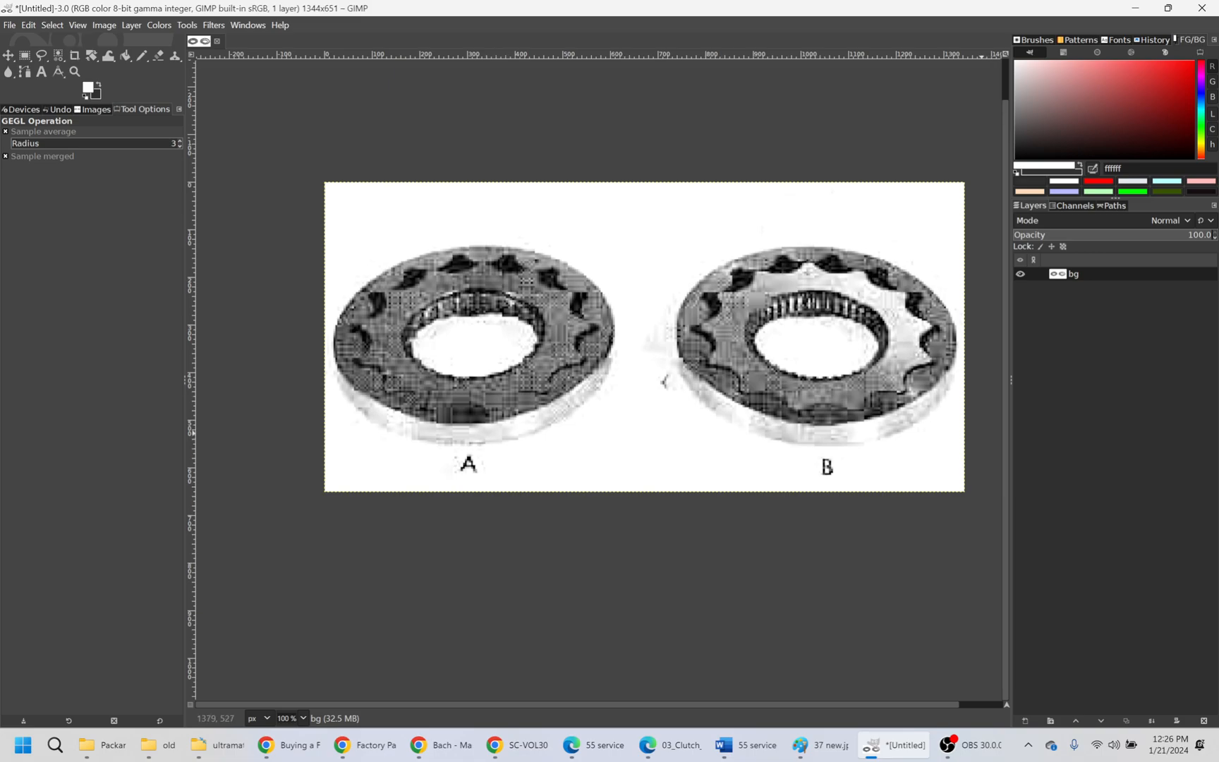
{"action": "key", "text": "ctrl+u"}
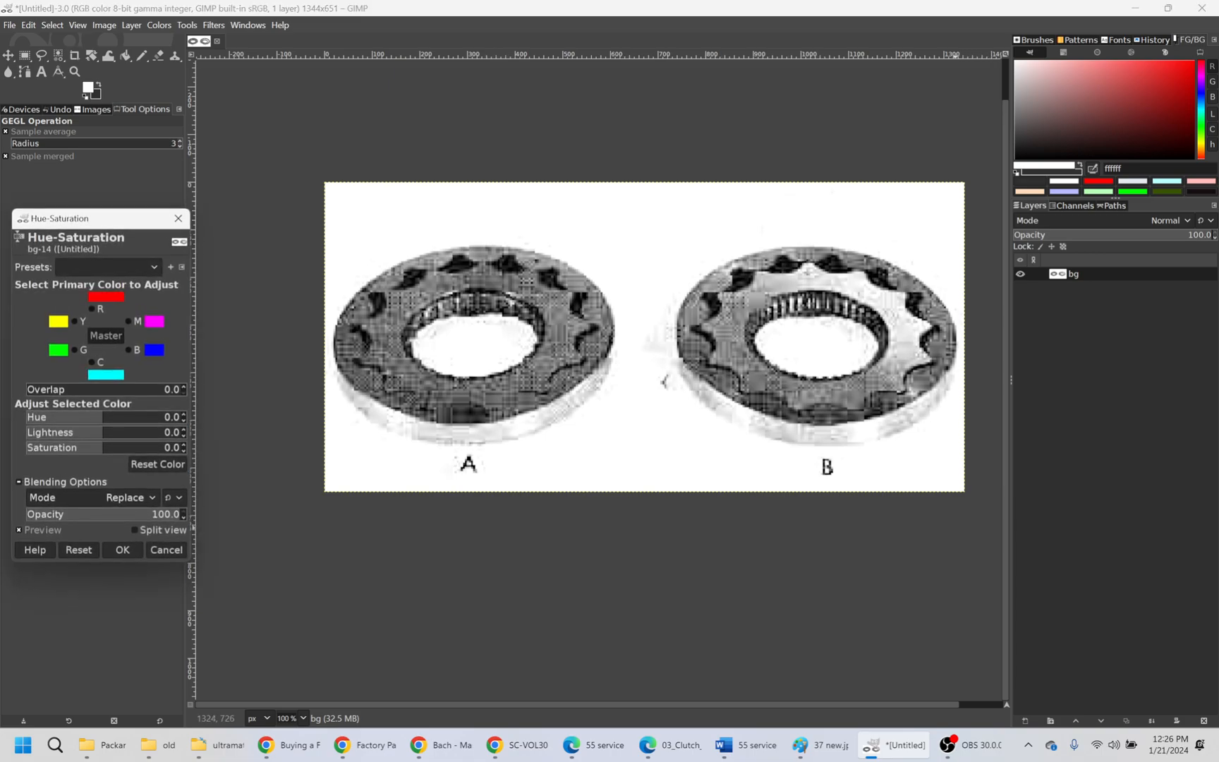
{"action": "left_click", "coordinate": [180, 217]}
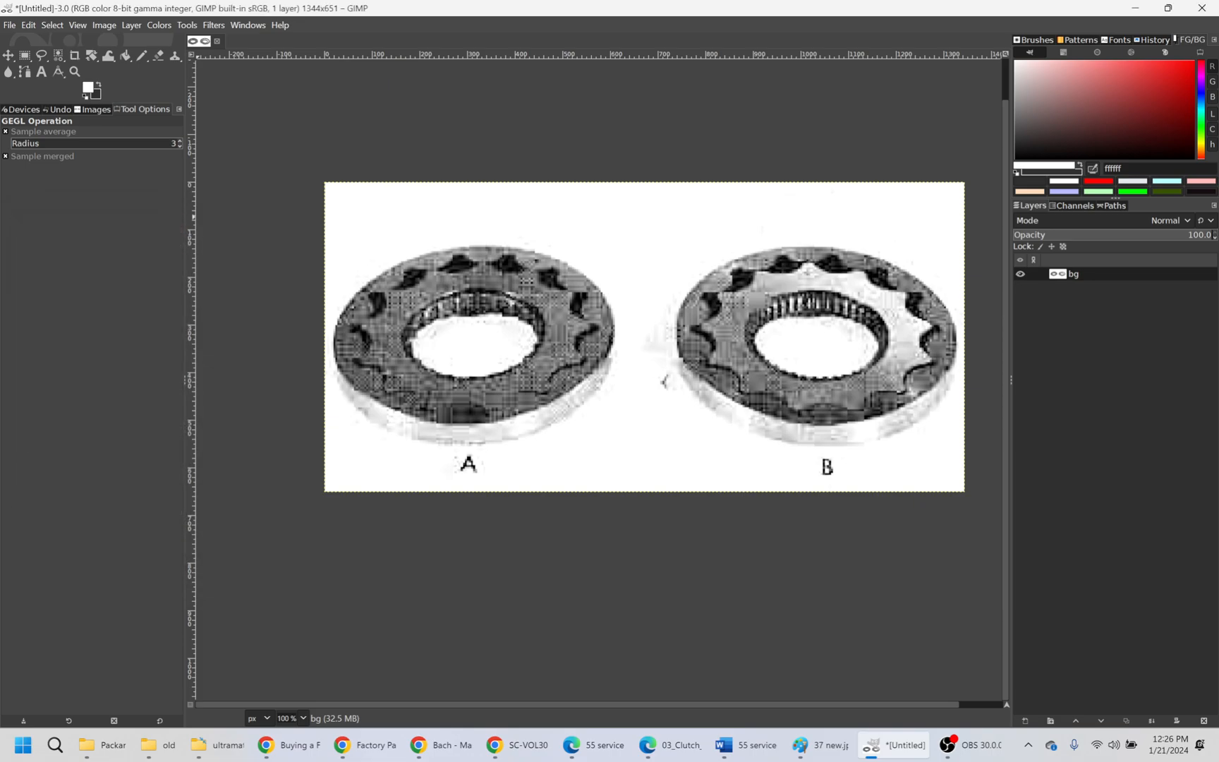
- Paste the original tan scan of the gears from the clipboard history over the cleaned image
{"action": "key", "text": "r"}
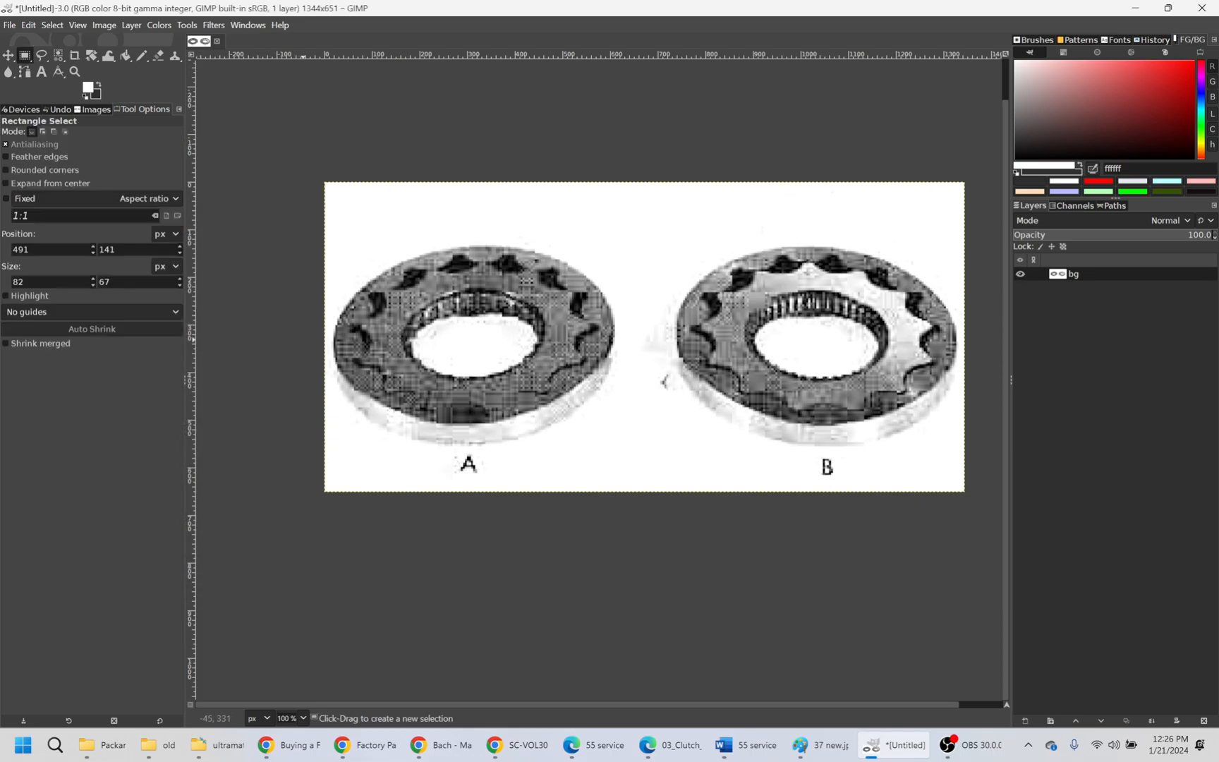
{"action": "key", "text": "ctrl+v"}
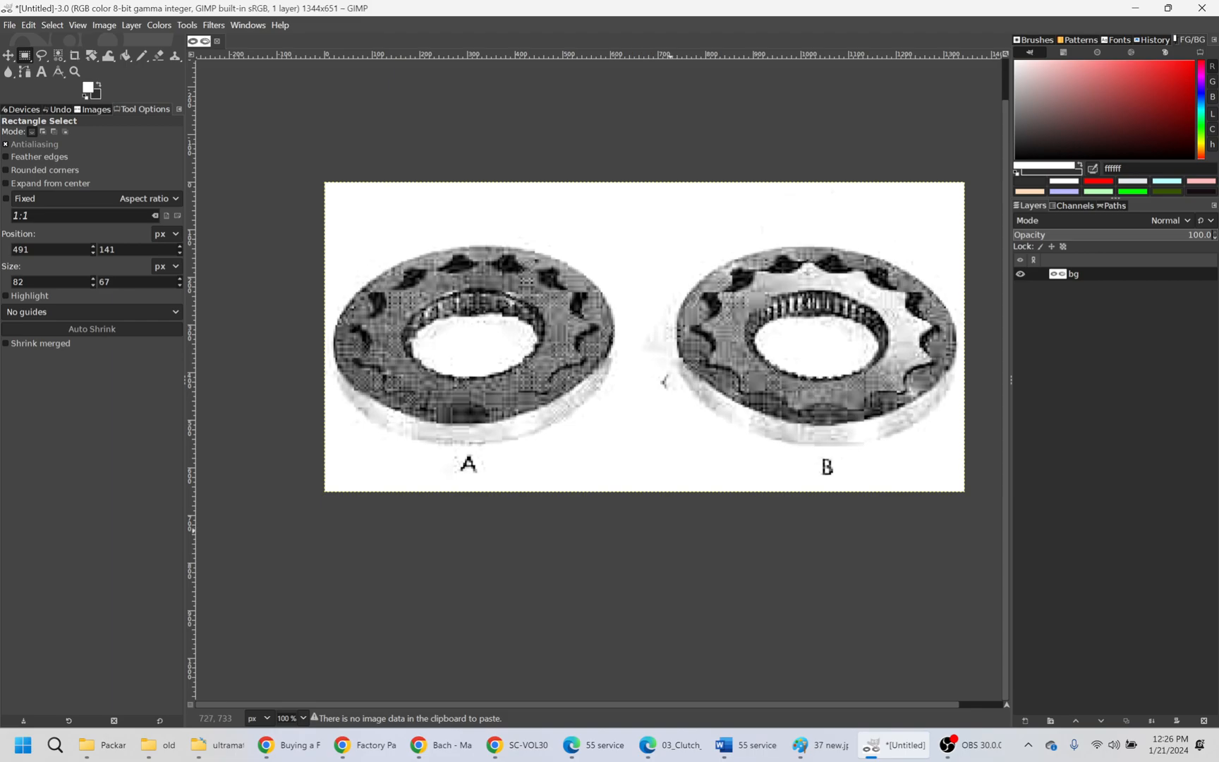
{"action": "key", "text": "super+v"}
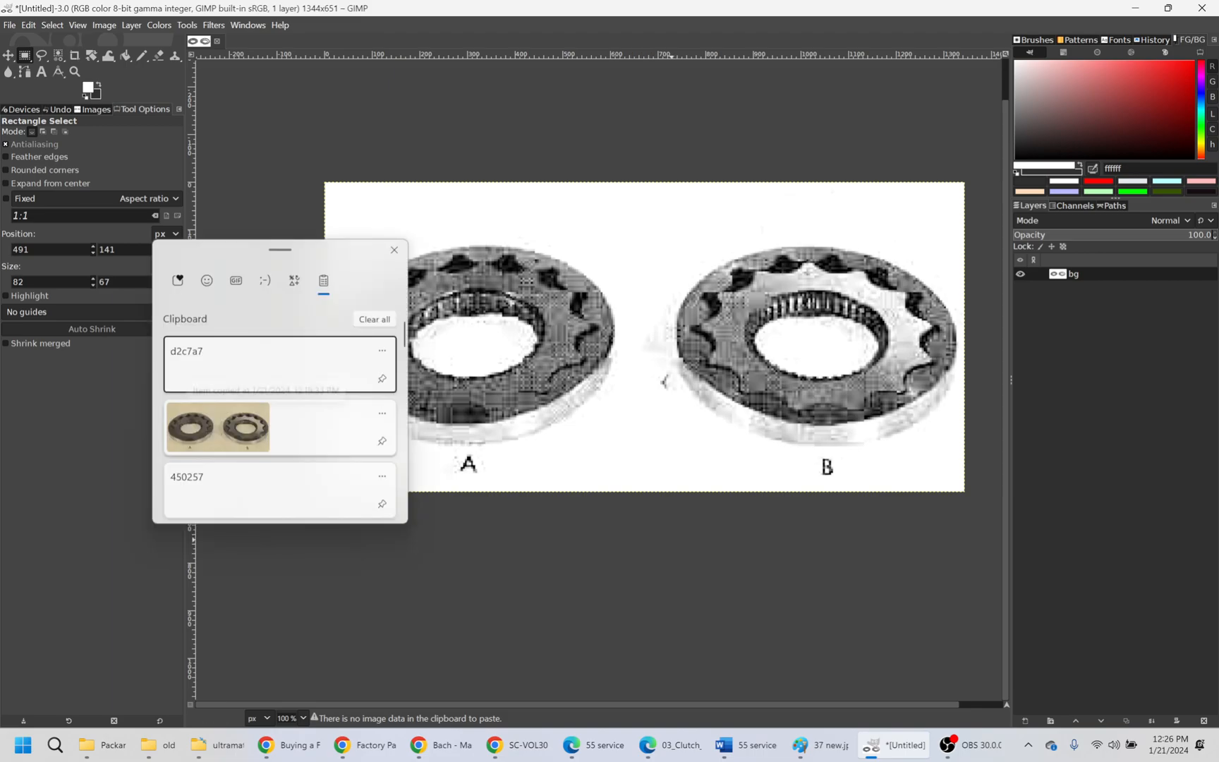
{"action": "key", "text": "Down"}
{"action": "key", "text": "Return"}
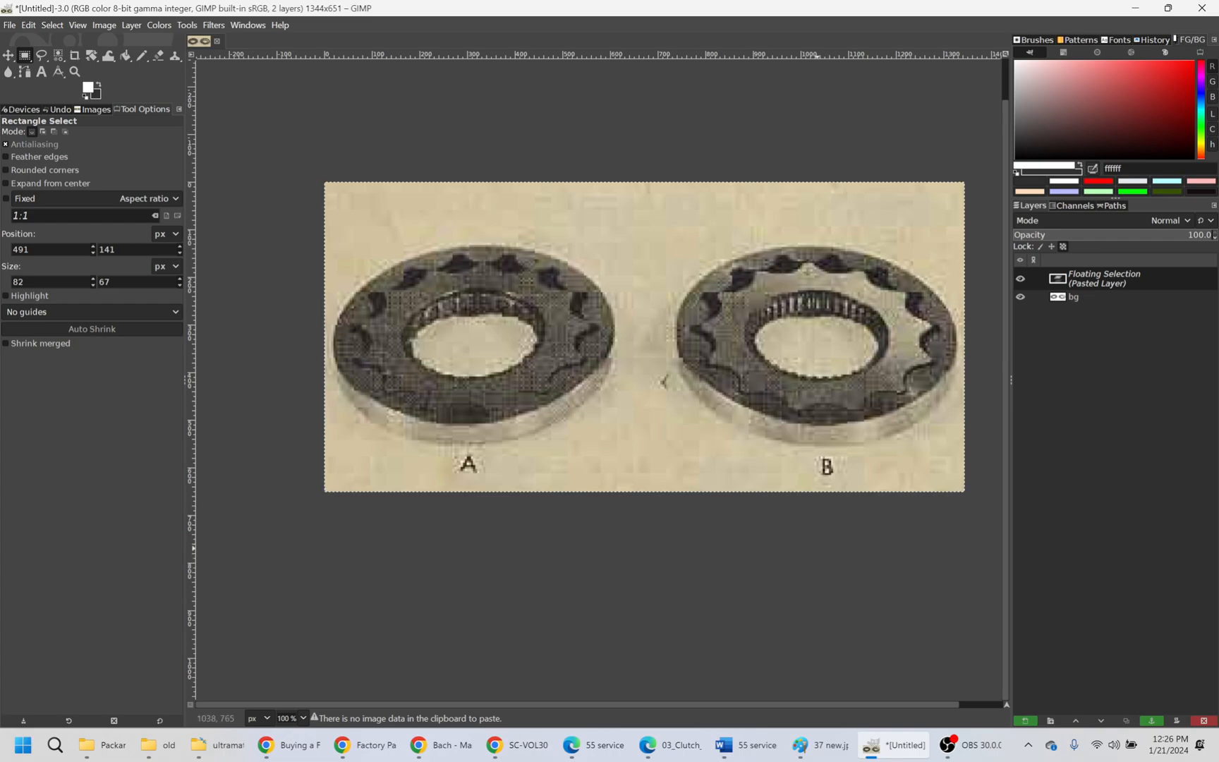
- Compare the original scan with the cleaned gears by toggling the floating selection's visibility, and discard the pasted copy
{"action": "left_click", "coordinate": [1020, 278]}
{"action": "left_click", "coordinate": [1020, 278]}
{"action": "left_click", "coordinate": [1020, 278]}
{"action": "left_click", "coordinate": [1020, 278]}
{"action": "left_click", "coordinate": [1020, 278]}
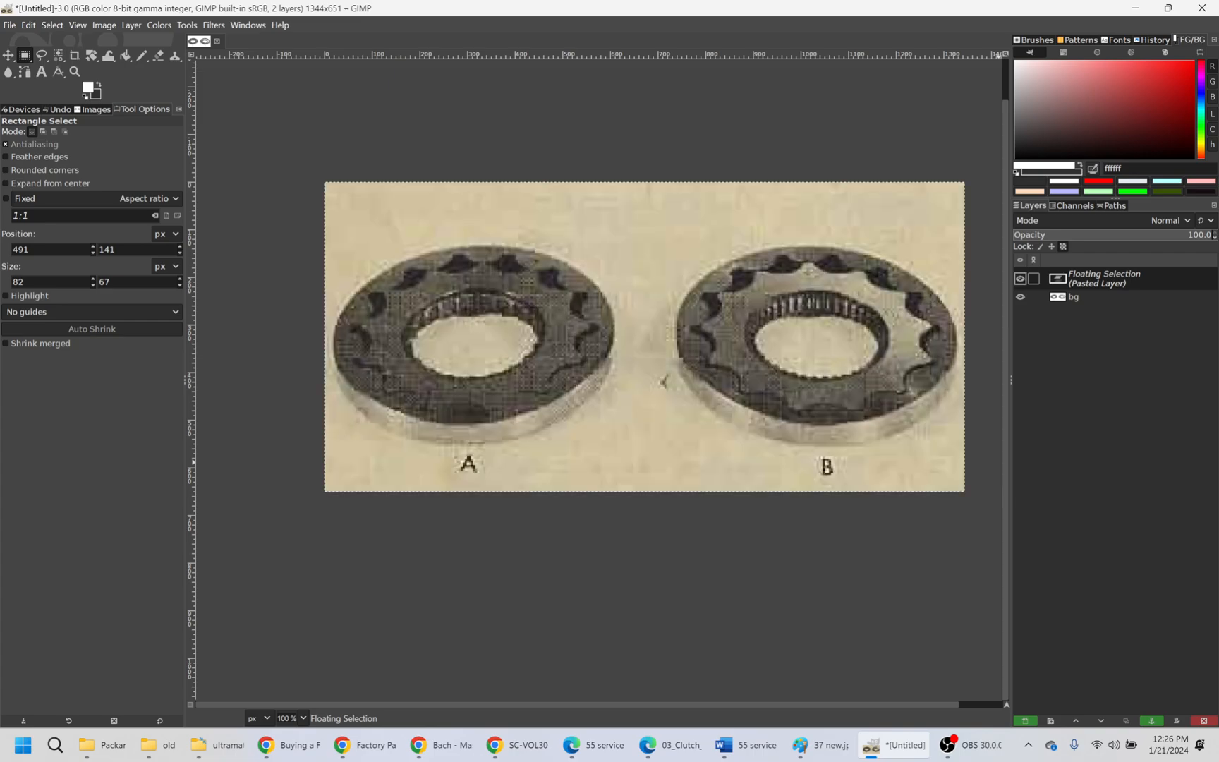
{"action": "left_click", "coordinate": [1020, 278]}
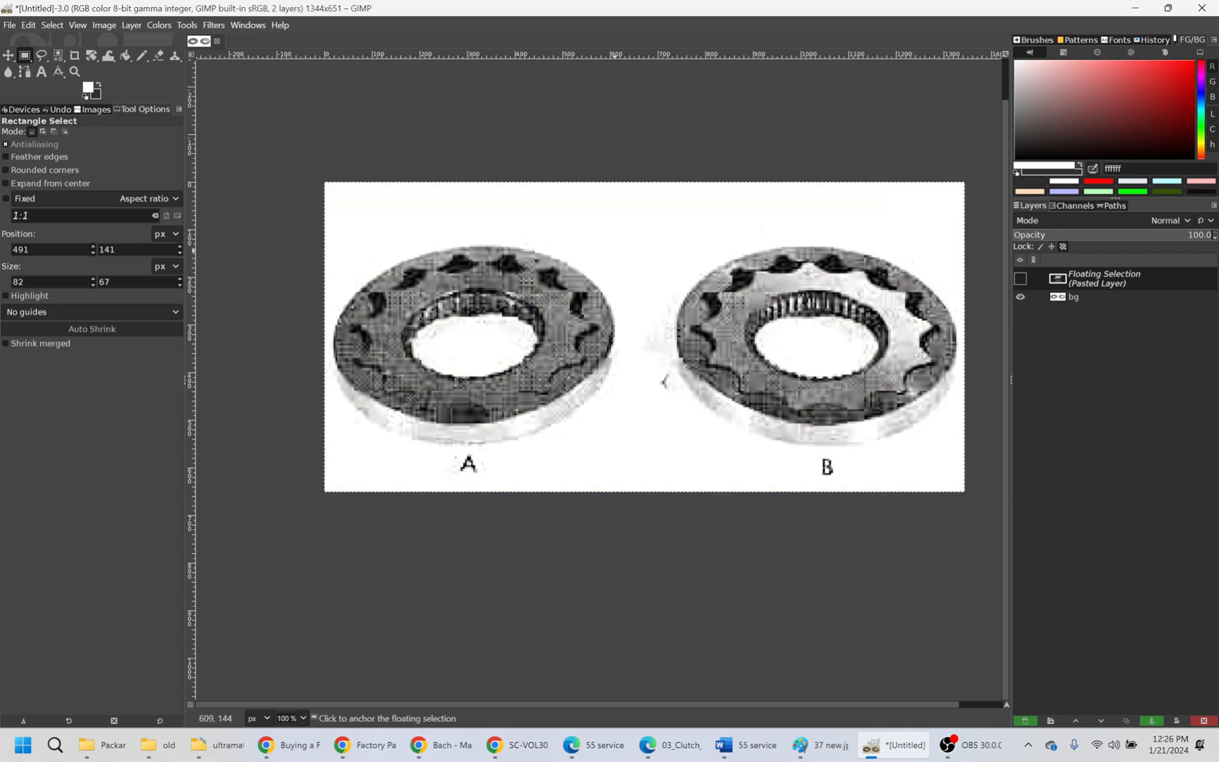
{"action": "left_click", "coordinate": [1020, 278]}
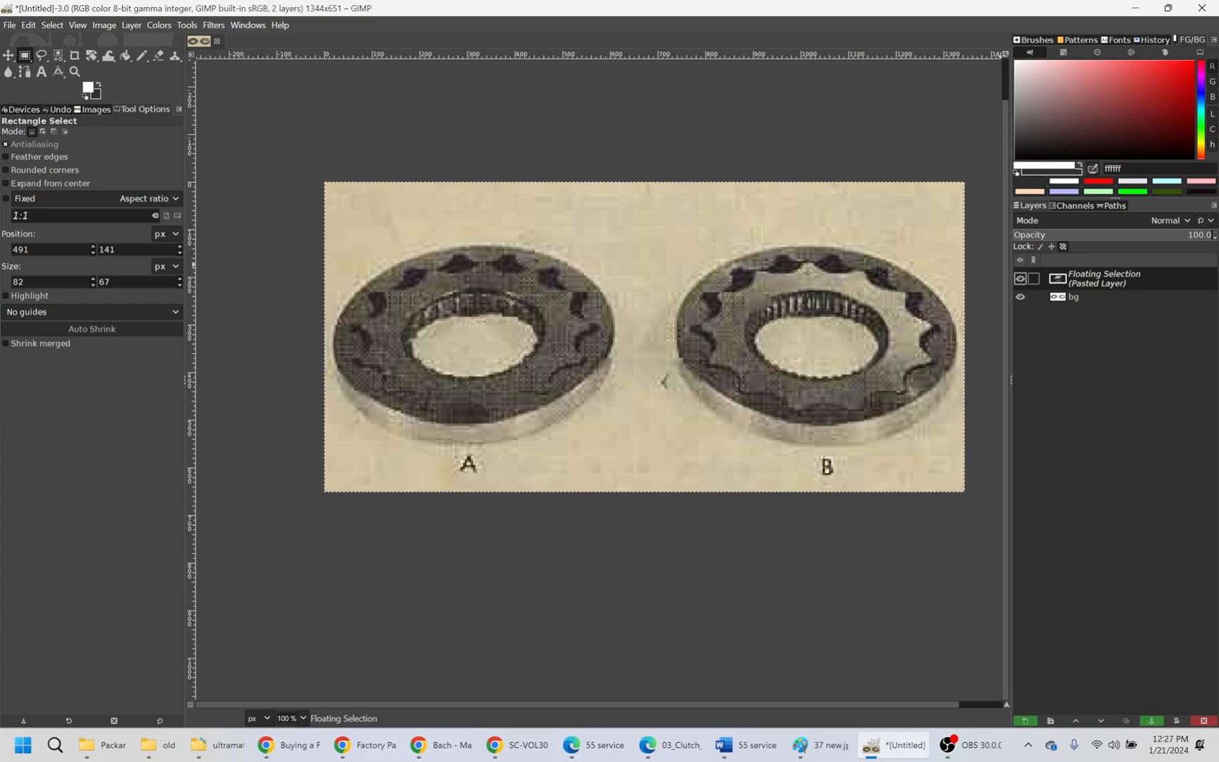
{"action": "left_click", "coordinate": [1020, 278]}
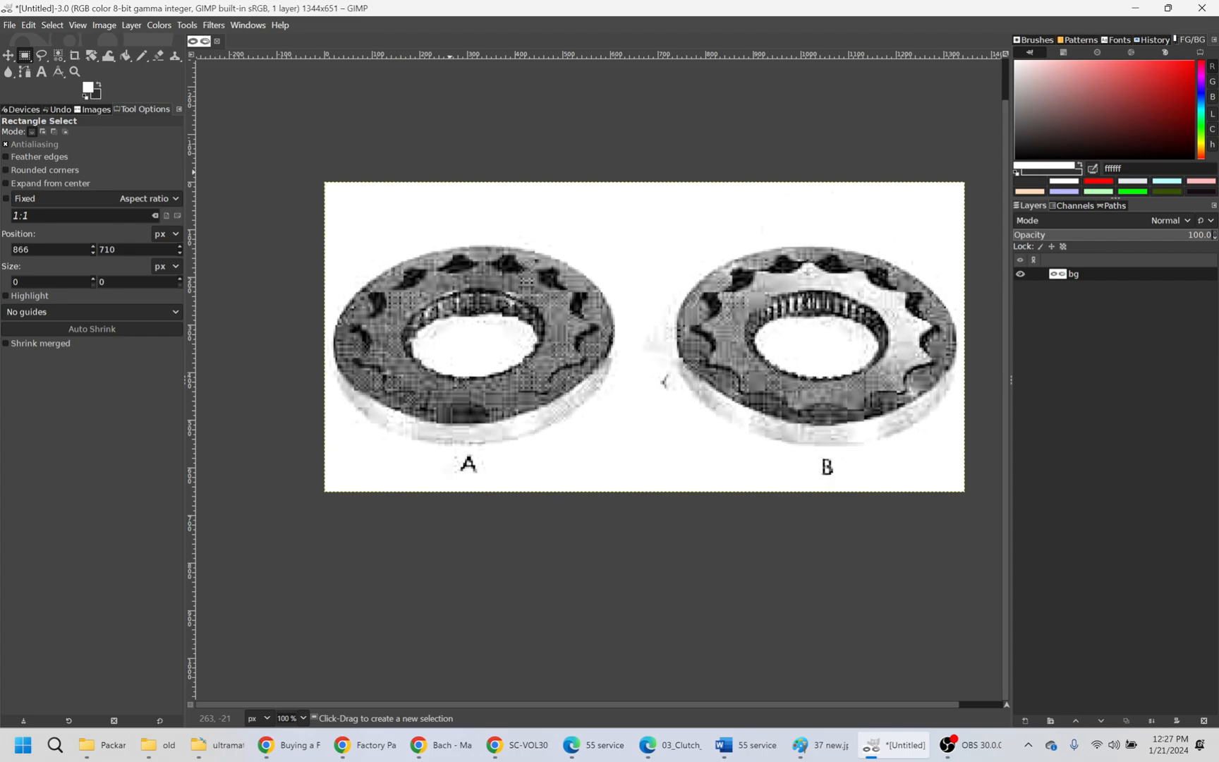
- Crop the bg layer closely around both gears and their A and B labels, to 1324 × 502 px at position 10, 123
{"action": "key", "text": "c"}
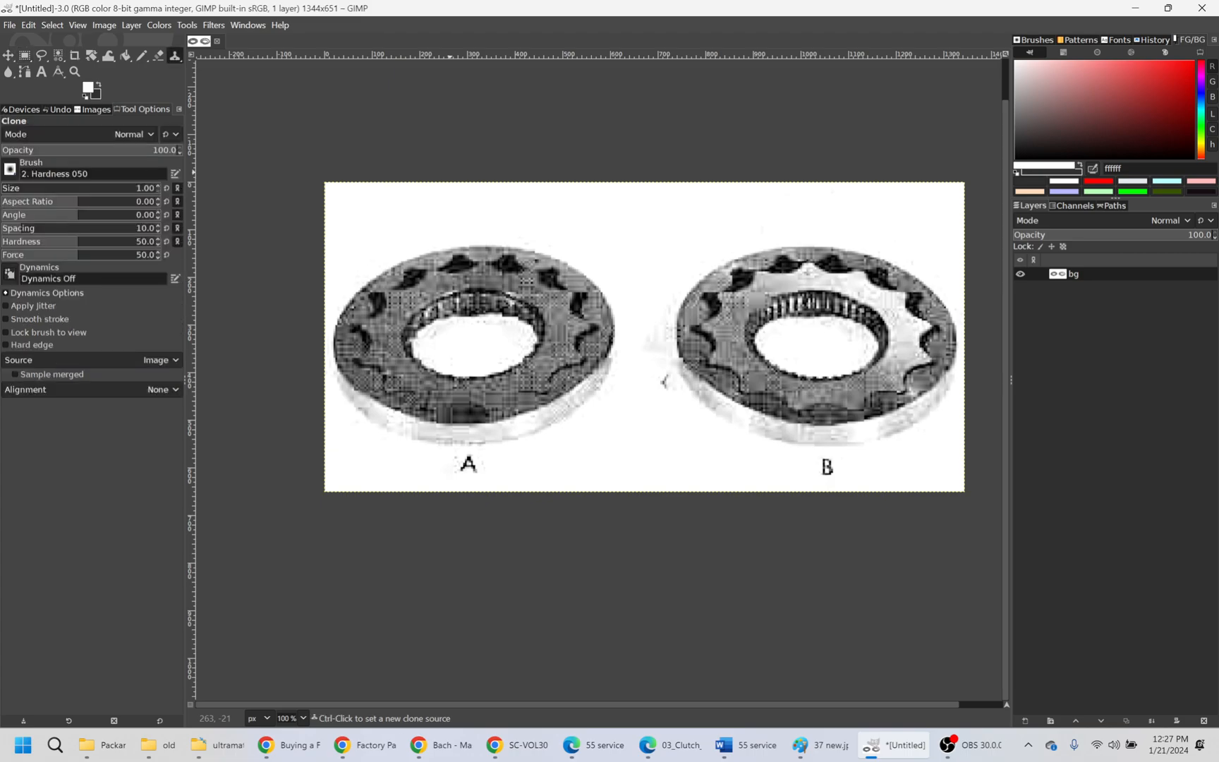
{"action": "key", "text": "shift+c"}
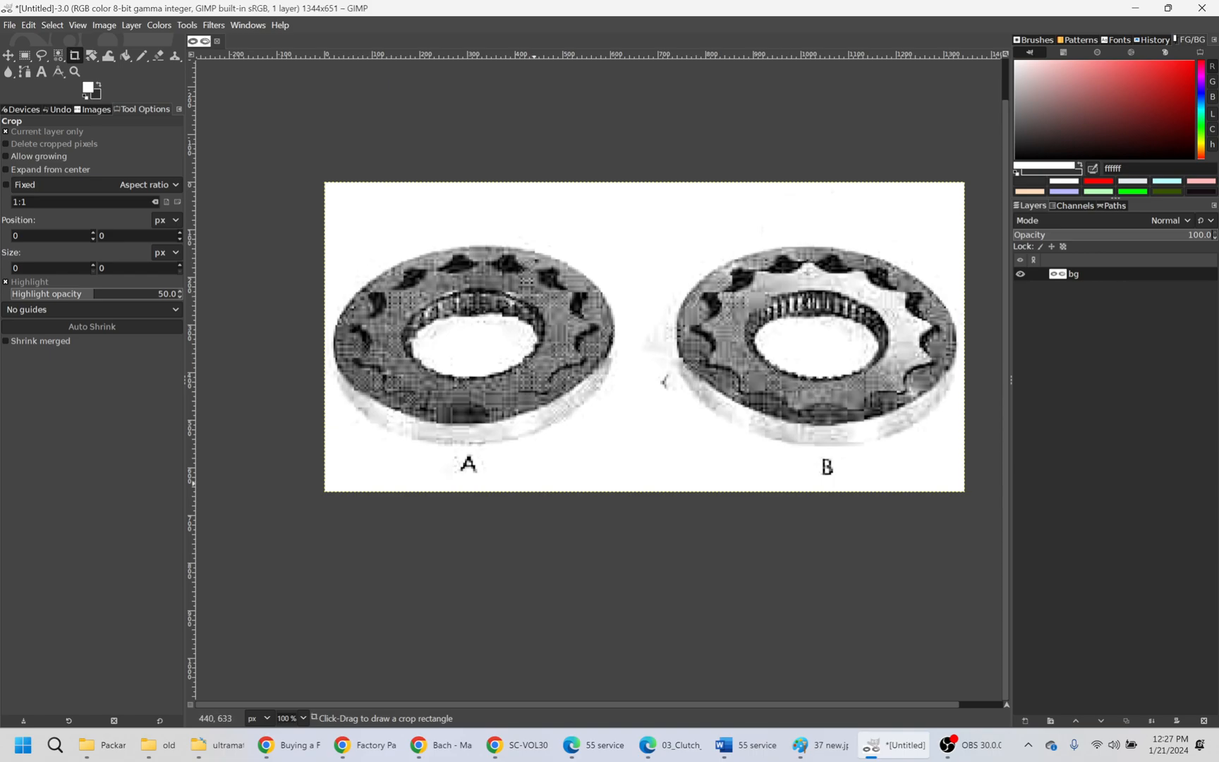
{"action": "left_click_drag", "start_coordinate": [960, 483], "coordinate": [330, 234]}
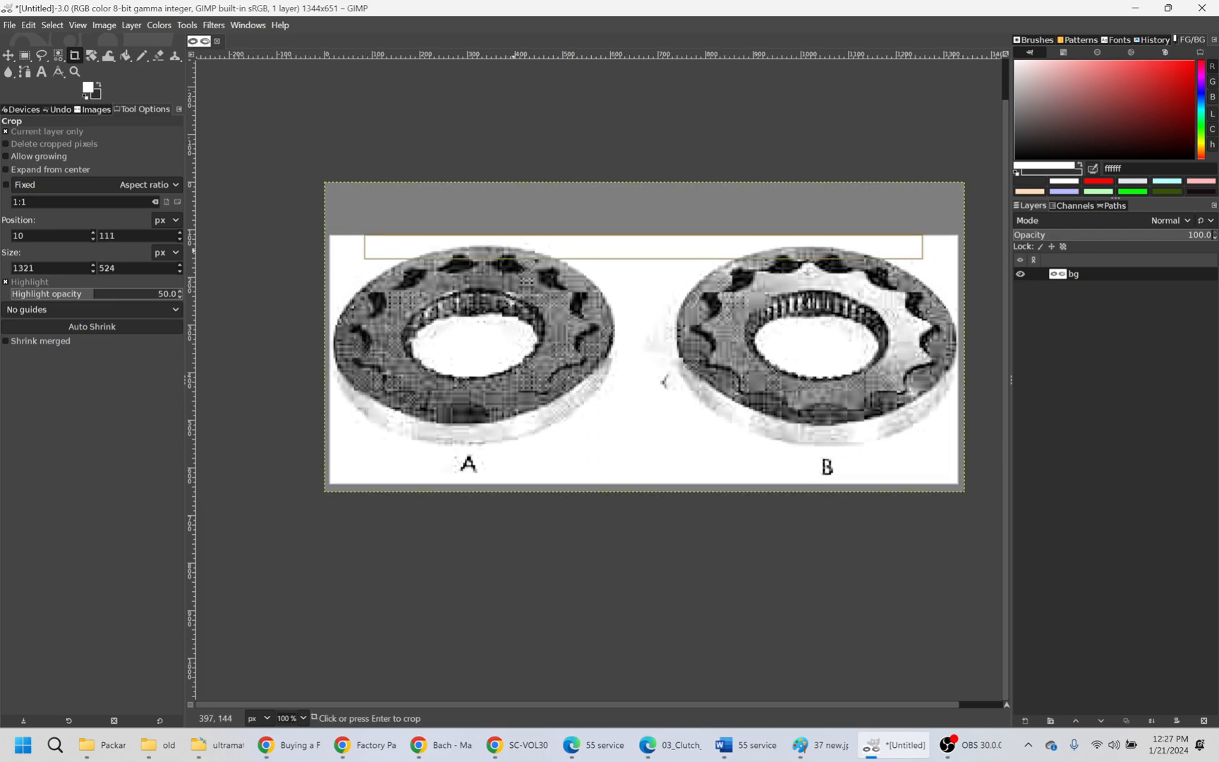
{"action": "left_click_drag", "start_coordinate": [641, 247], "coordinate": [642, 253]}
{"action": "left_click_drag", "start_coordinate": [951, 357], "coordinate": [952, 357]}
{"action": "left_click_drag", "start_coordinate": [673, 474], "coordinate": [673, 469]}
{"action": "key", "text": "Escape"}
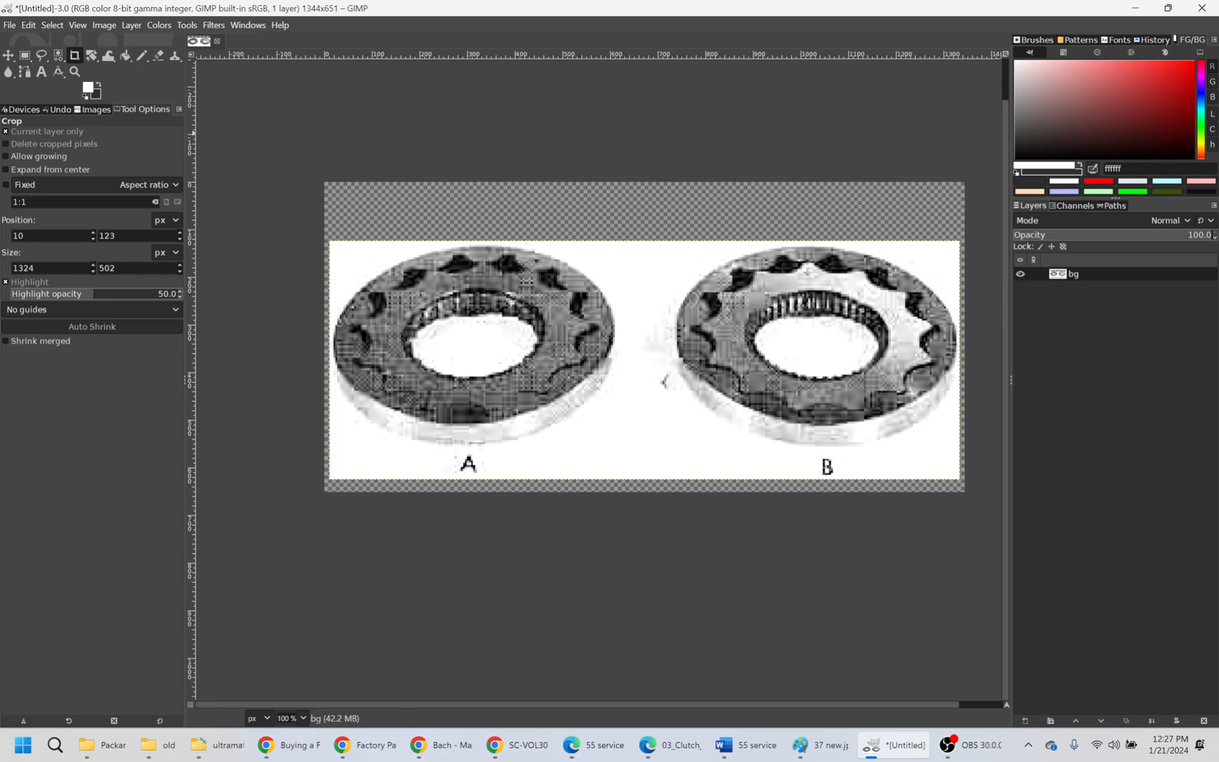
- Crop the whole image to its content to remove the transparent margins around the layer
{"action": "left_click", "coordinate": [104, 26]}
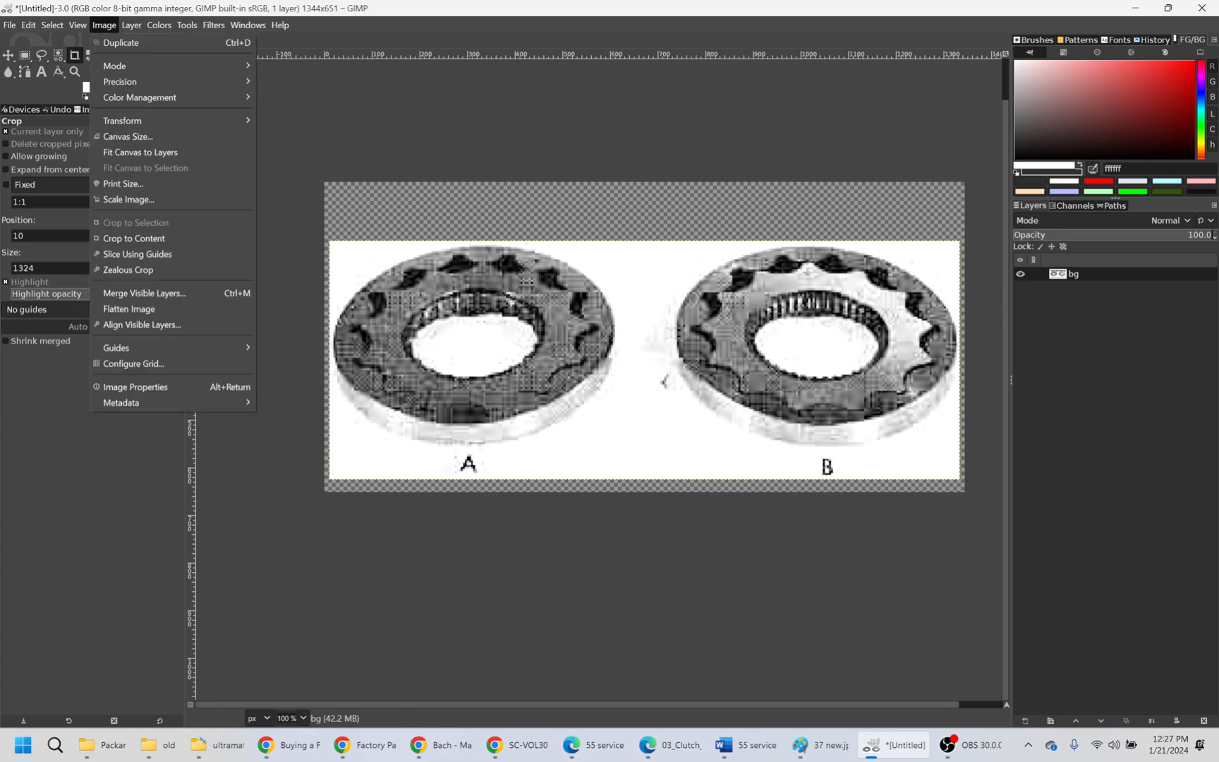
{"action": "mouse_move", "coordinate": [131, 25]}
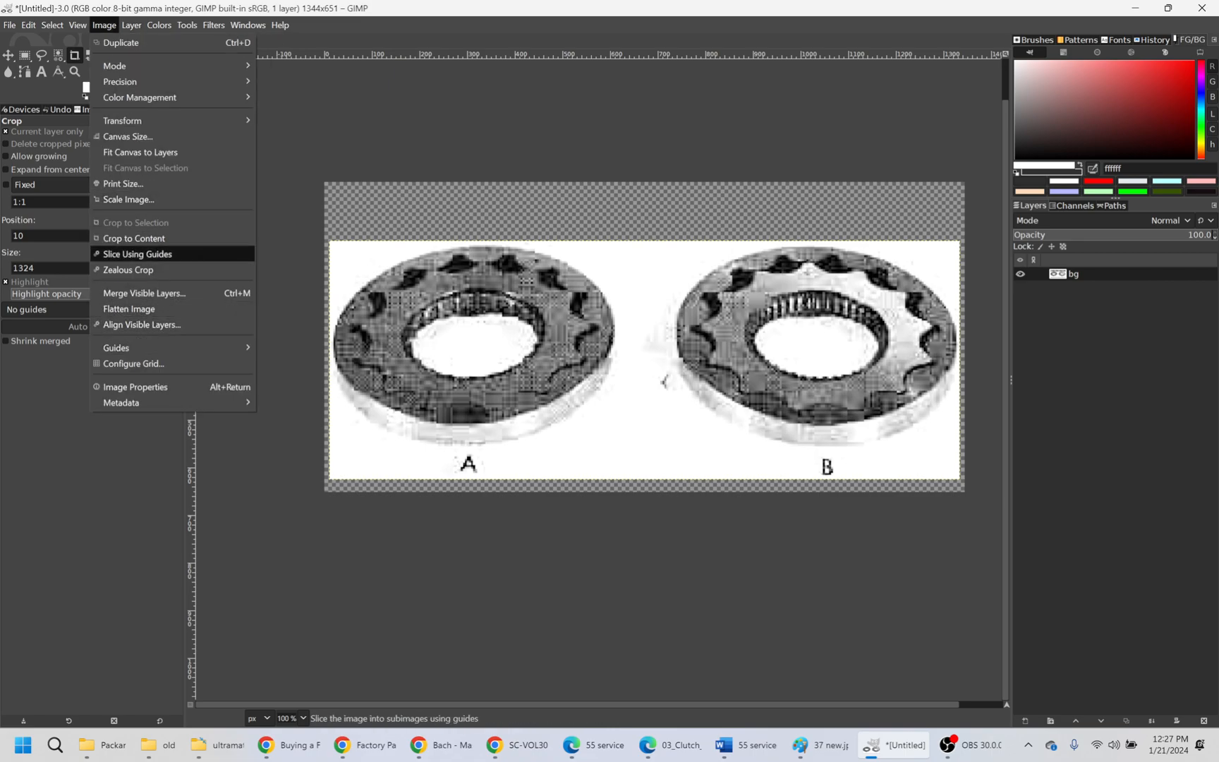
{"action": "left_click", "coordinate": [134, 239]}
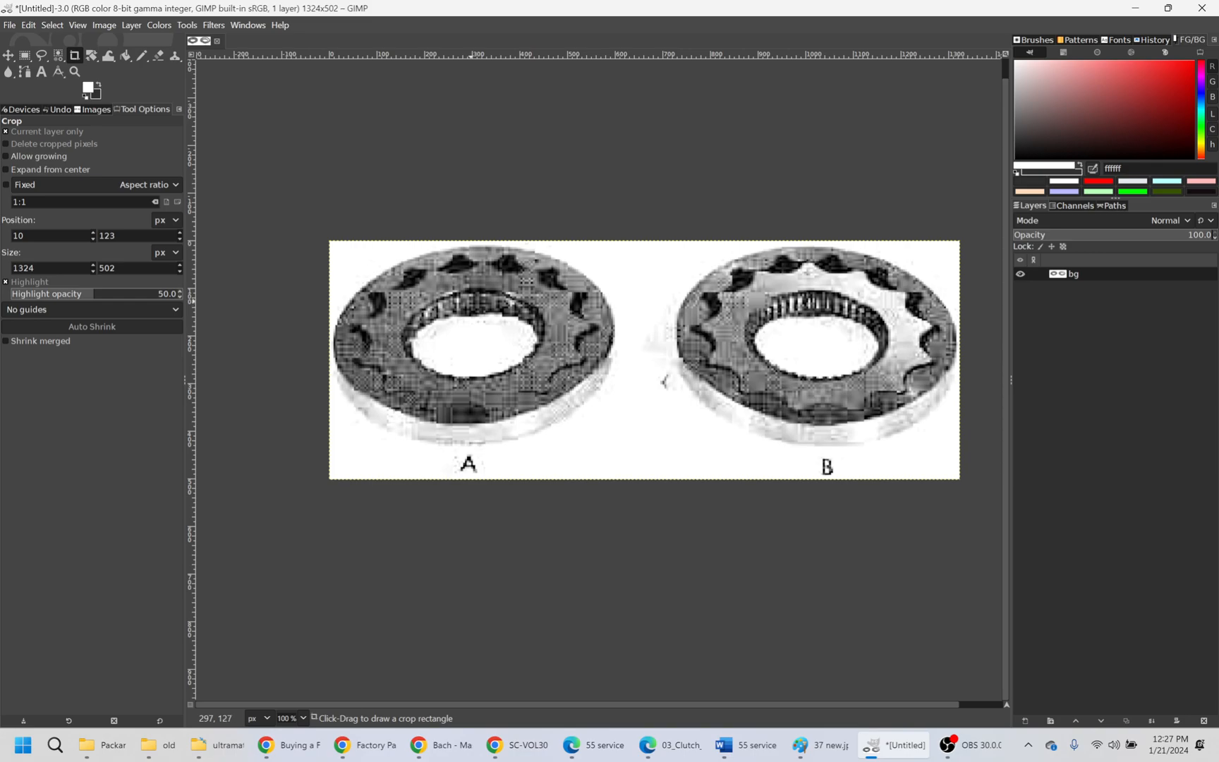